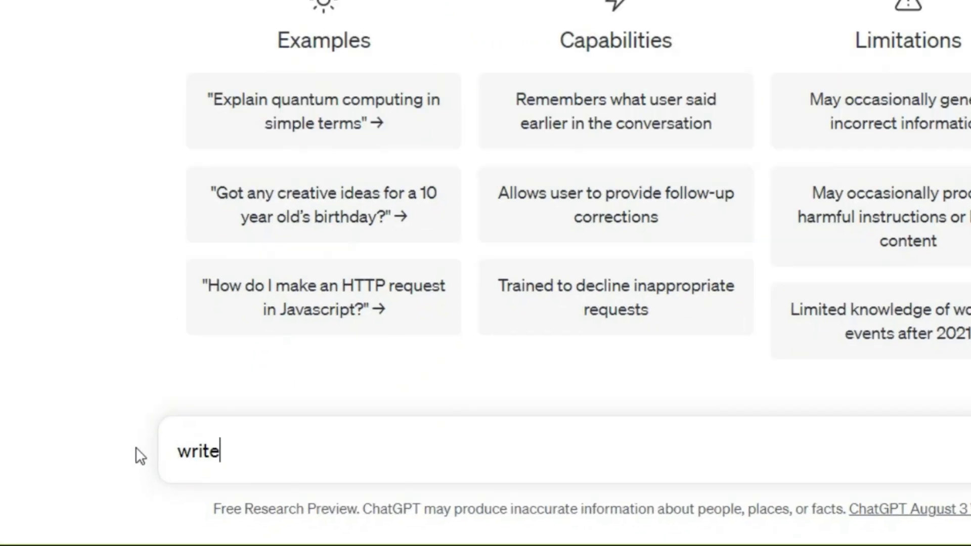
Ask ChatGPT for a children's A-to-Z alphabet text with simple objects, then select its Apple and Balloon entries
text(ldren about learning Alphabet with simple)
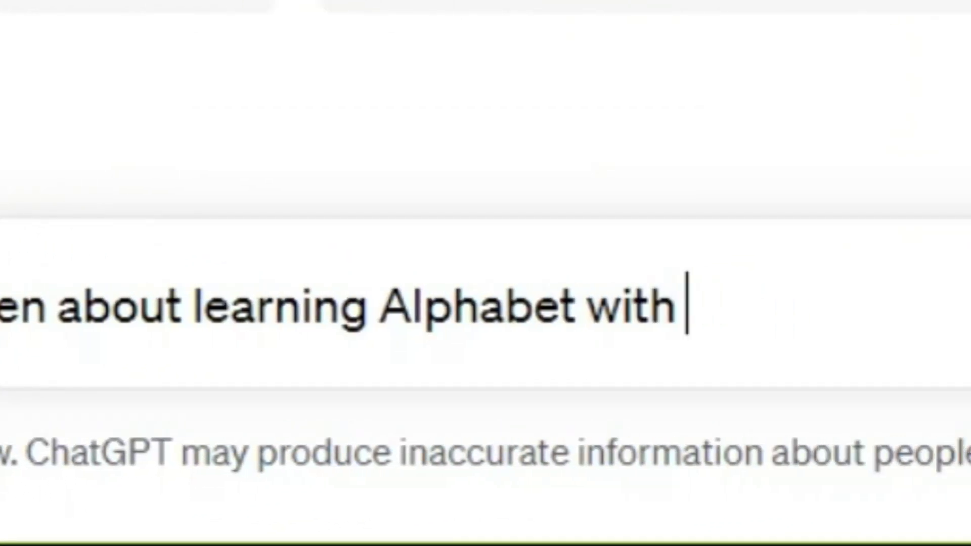
text( objects from A to Z.)
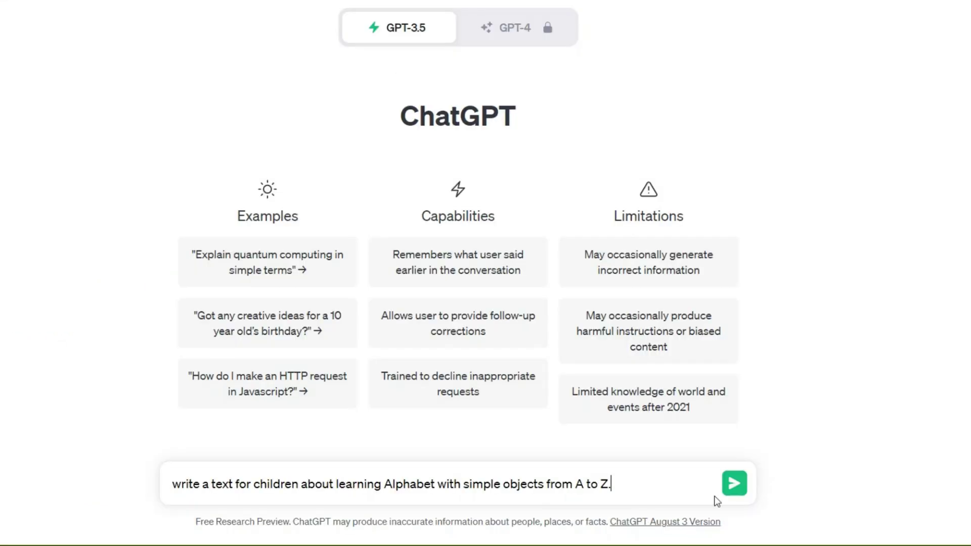
click(733, 483)
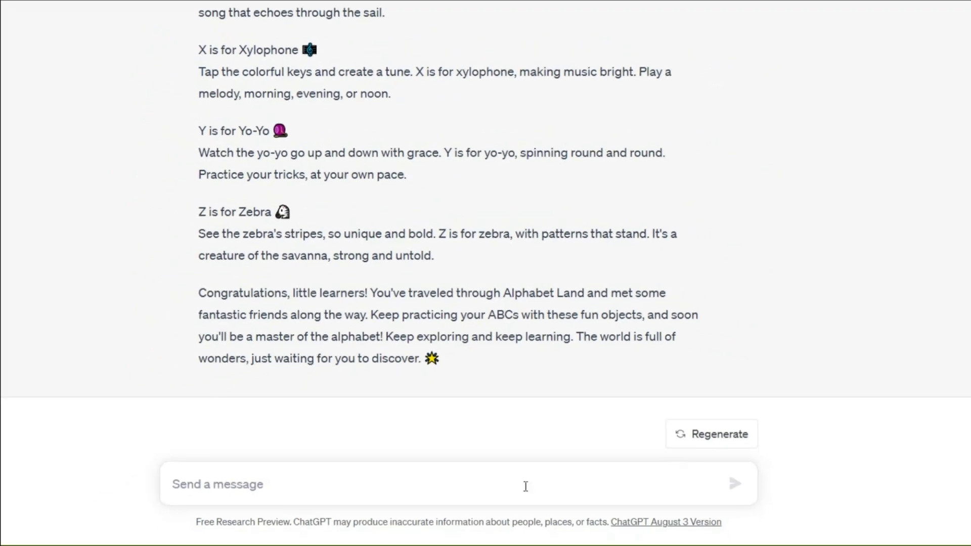
scroll(162, 412, up, 10)
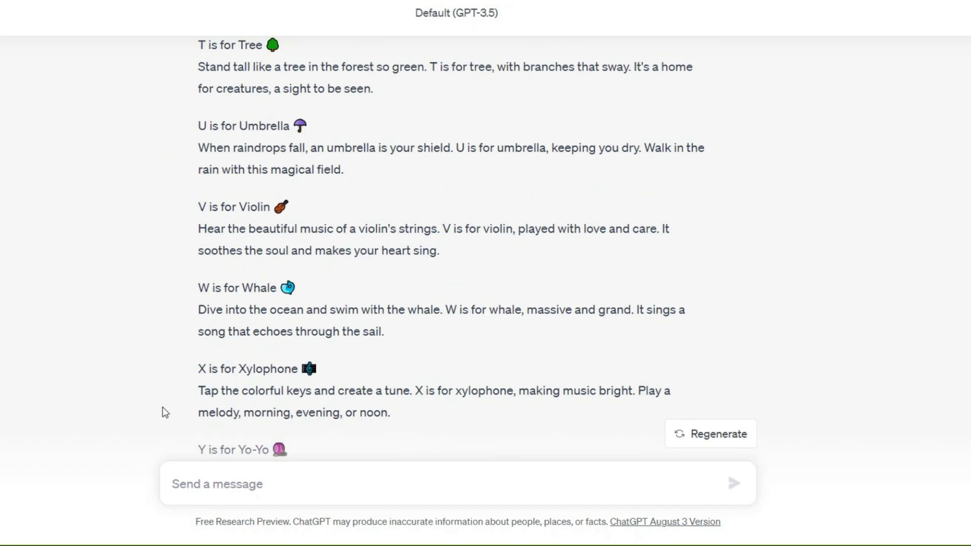
scroll(163, 406, up, 14)
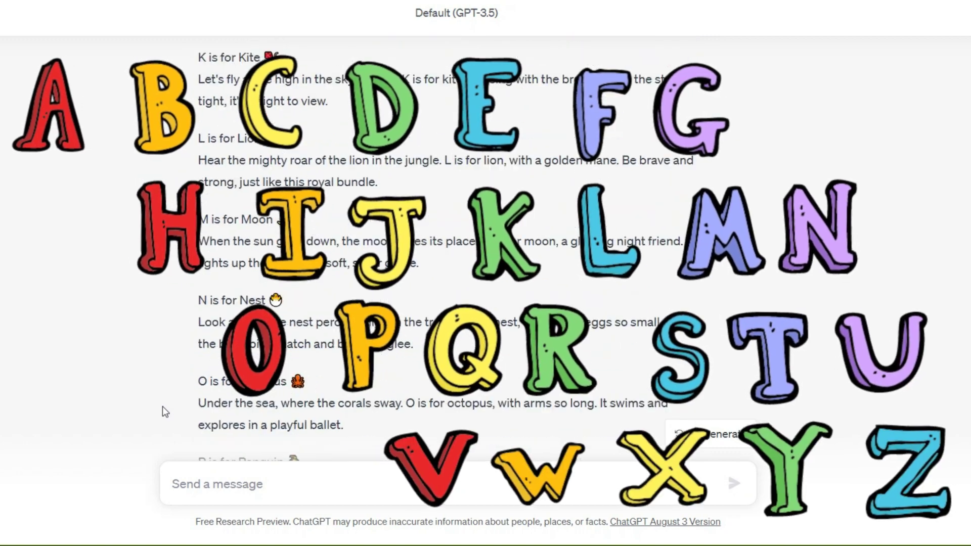
scroll(162, 407, up, 12)
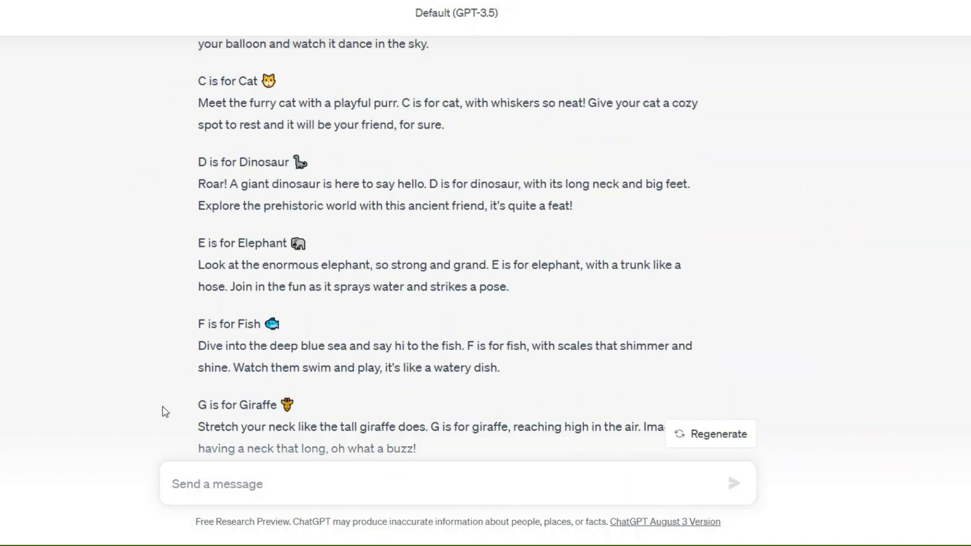
scroll(162, 406, up, 4)
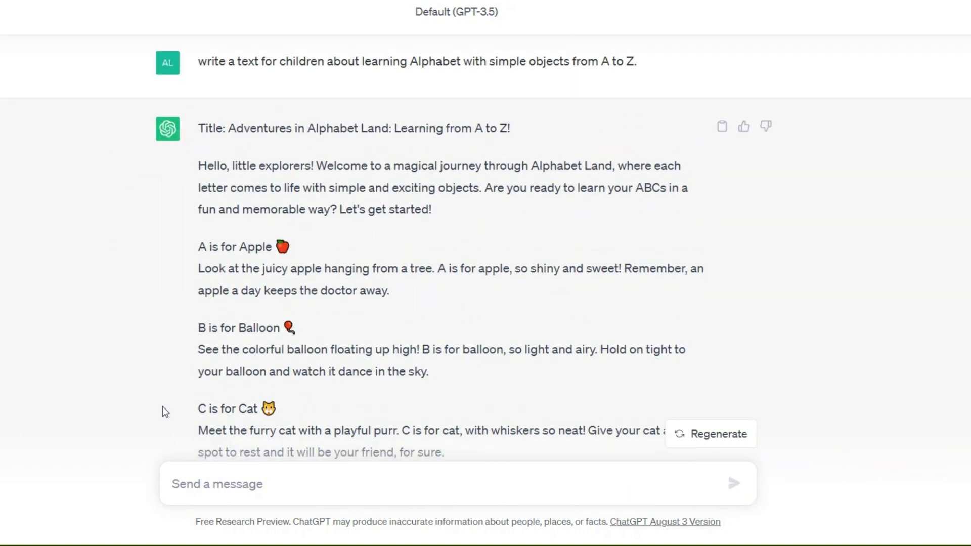
scroll(194, 109, down, 2)
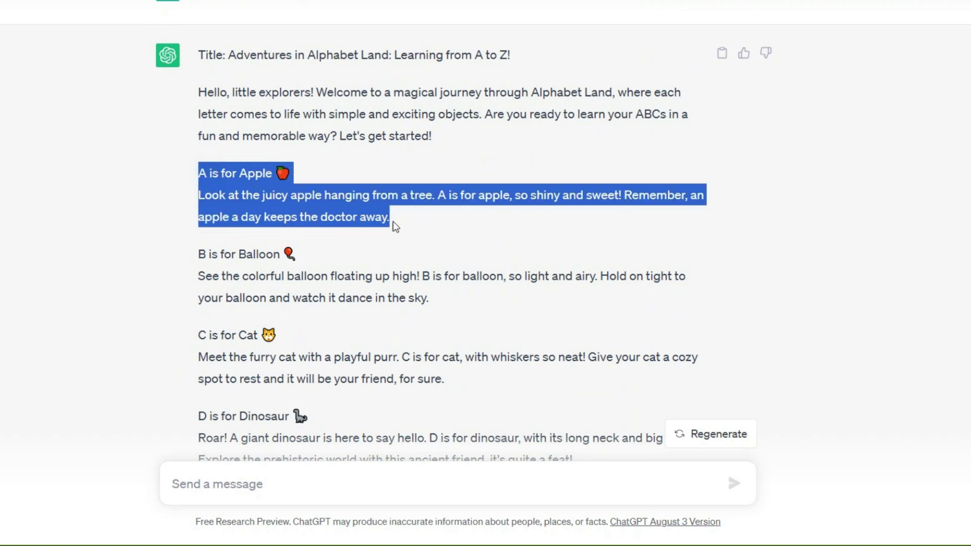
drag(429, 300, 444, 302)
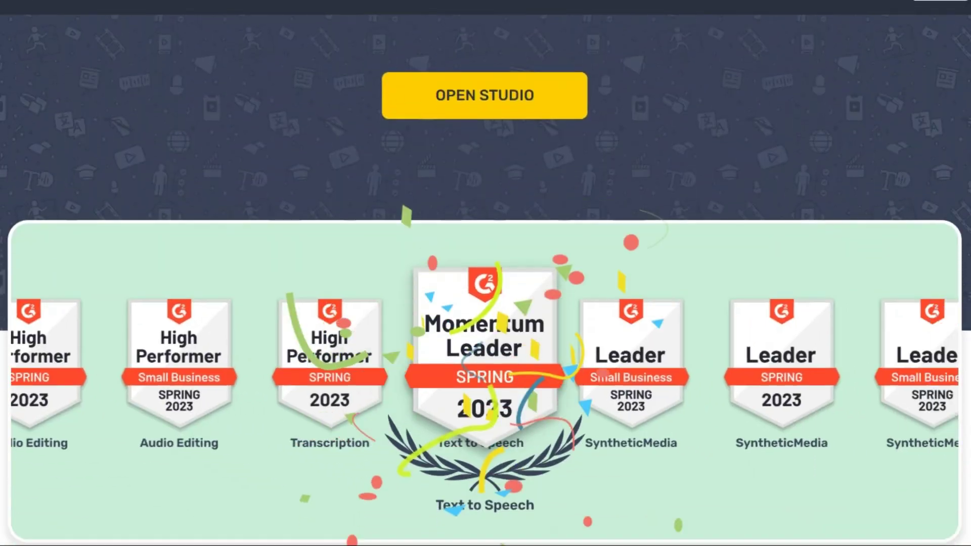
scroll(486, 273, down, 13)
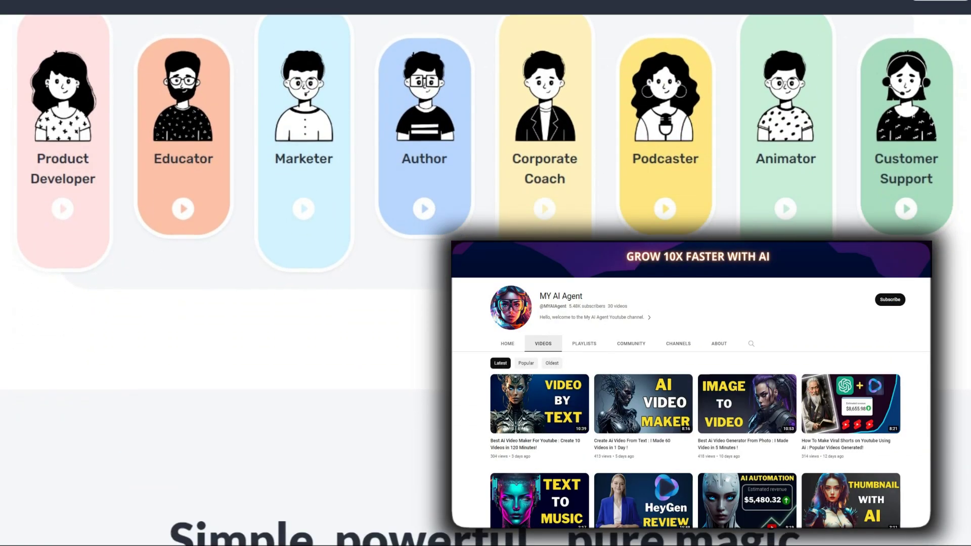
Scroll through the Murf homepage and go to Sign Up to create an account
scroll(485, 273, down, 10)
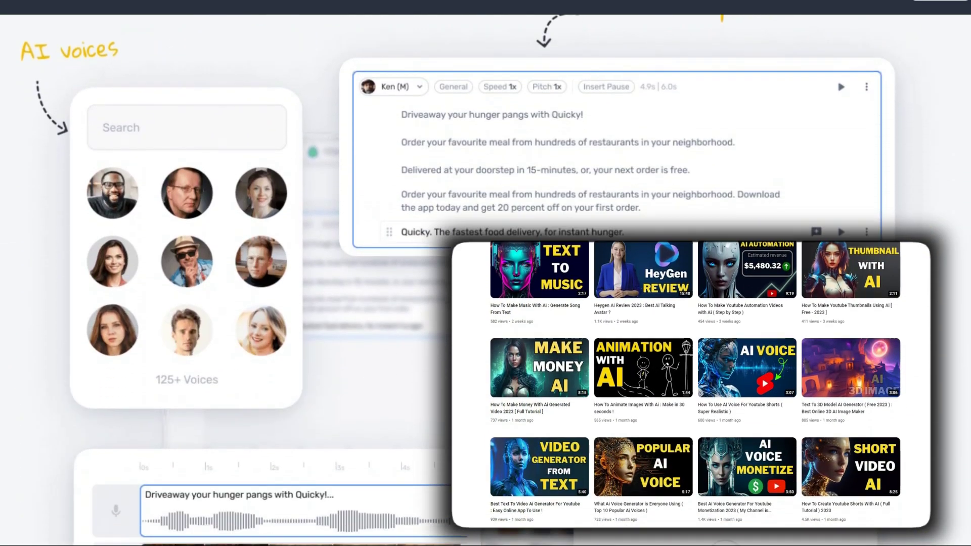
scroll(486, 273, down, 12)
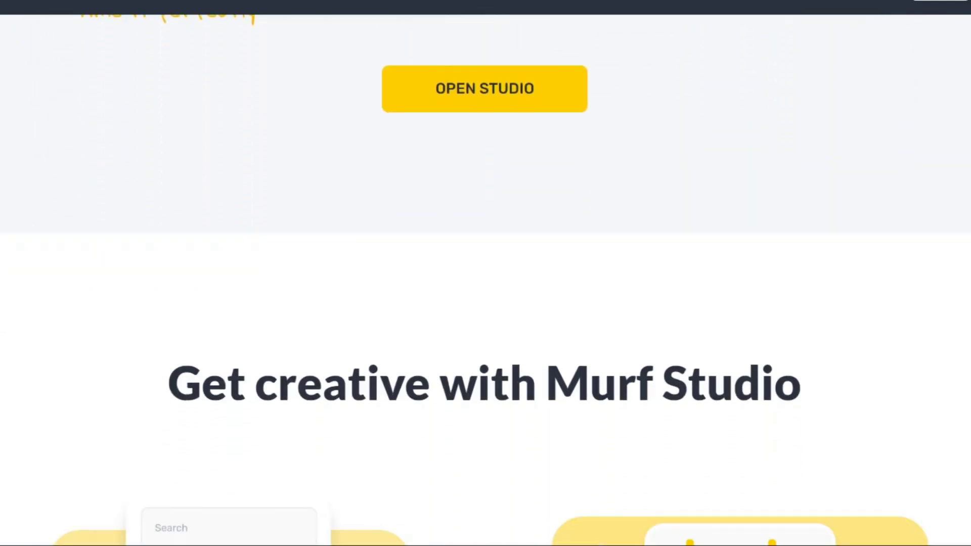
scroll(485, 273, down, 10)
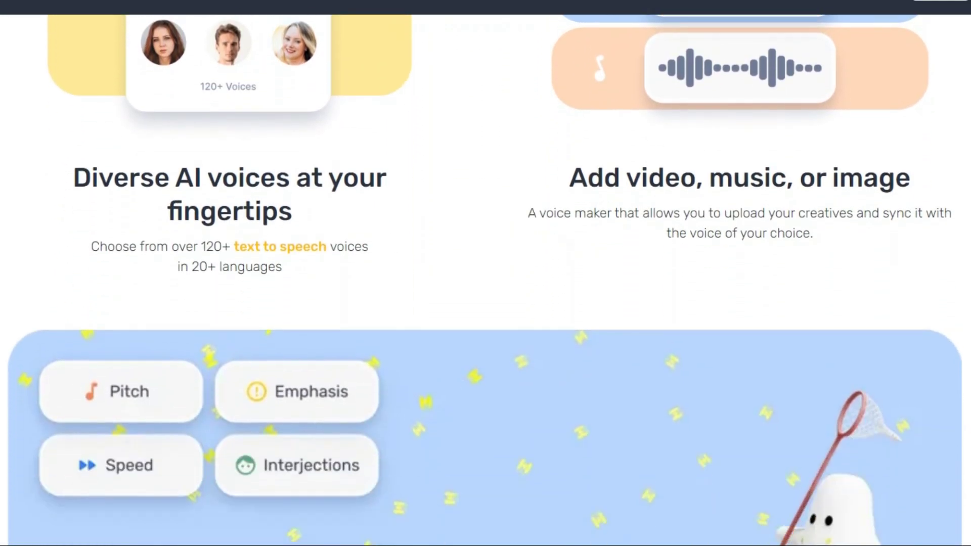
scroll(486, 273, down, 4)
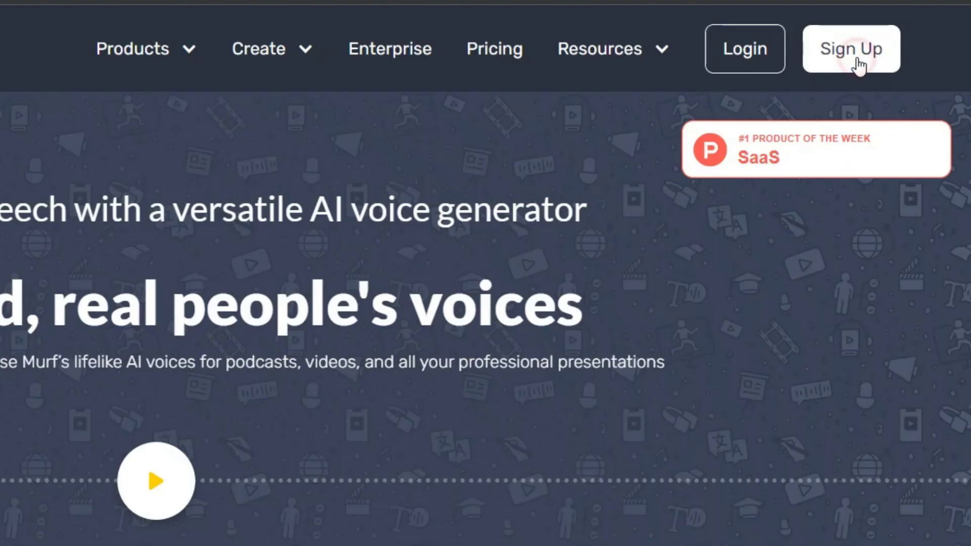
click(857, 60)
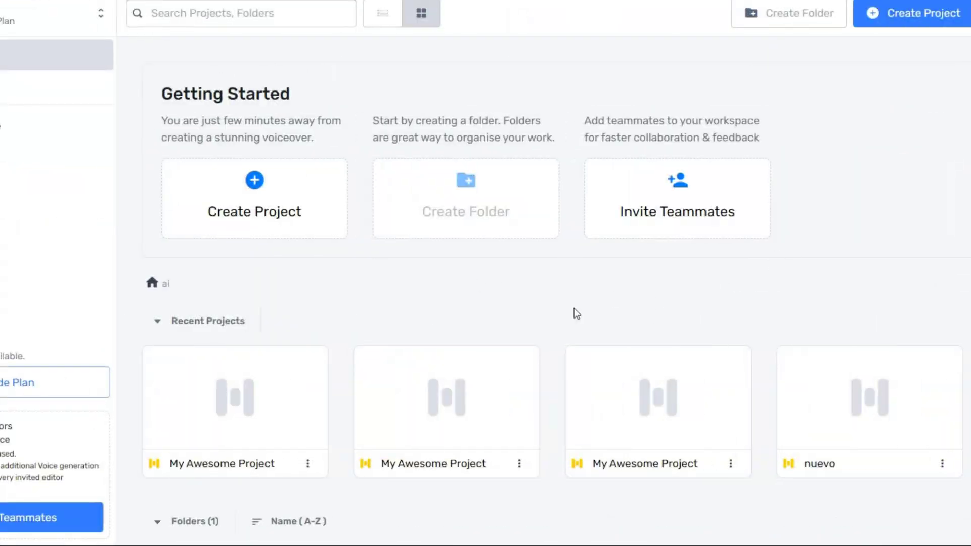
Create a new blank audio project in Murf Studio
click(261, 202)
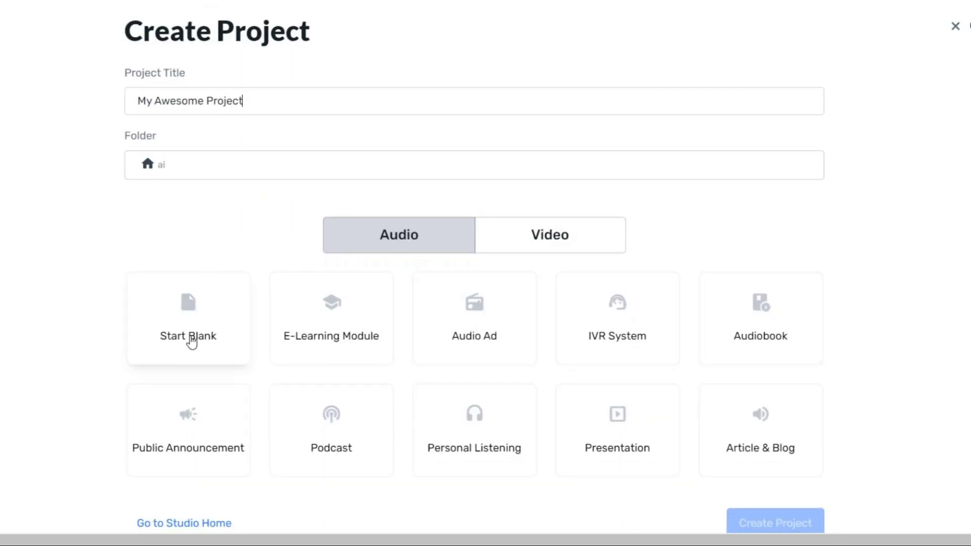
click(191, 342)
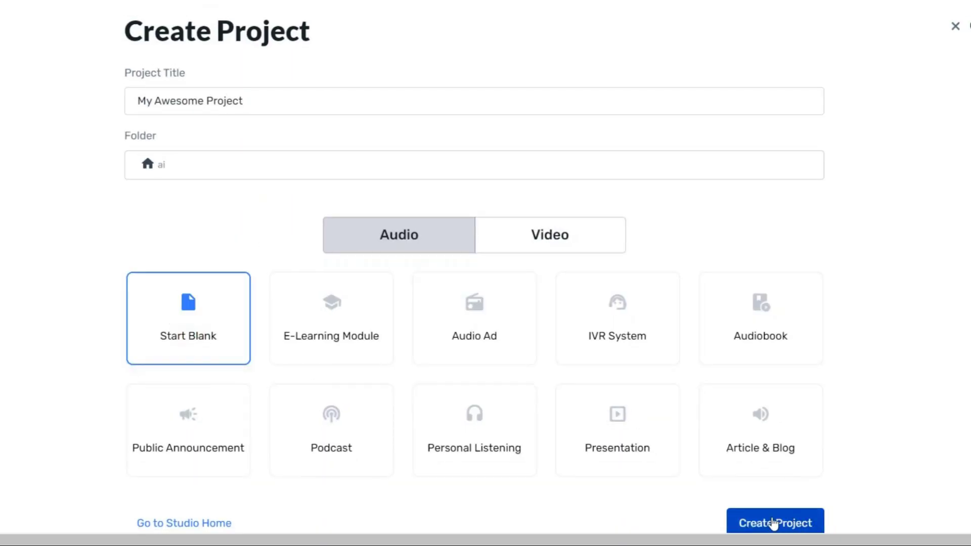
scroll(774, 523, down, 1)
click(787, 495)
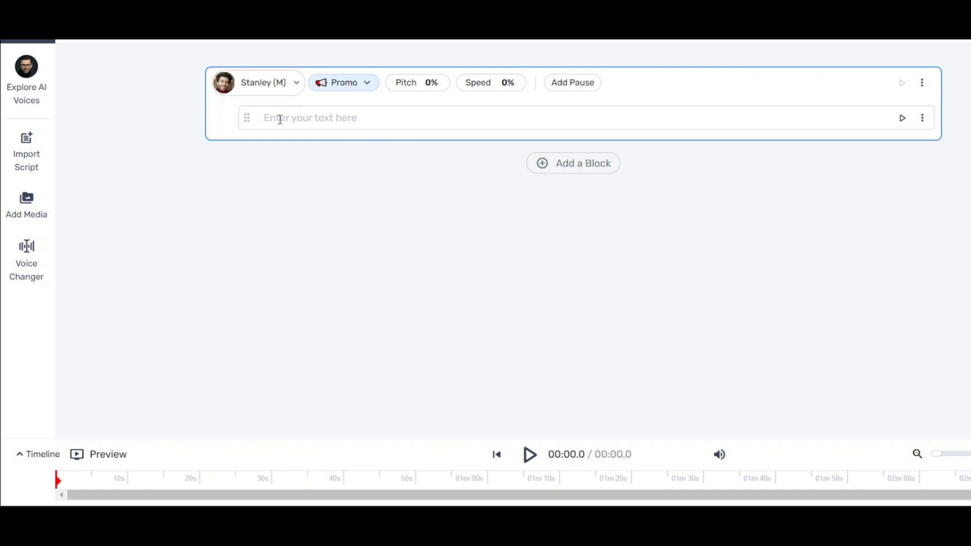
Paste the 'A is for Apple' paragraph into the project's first text block
click(279, 119)
text(A is for Apple. Look at the juicy apple hanging from a tree. A is for apple, so shiny and sweet! Remember, an apple a day keeps the doctor away.)
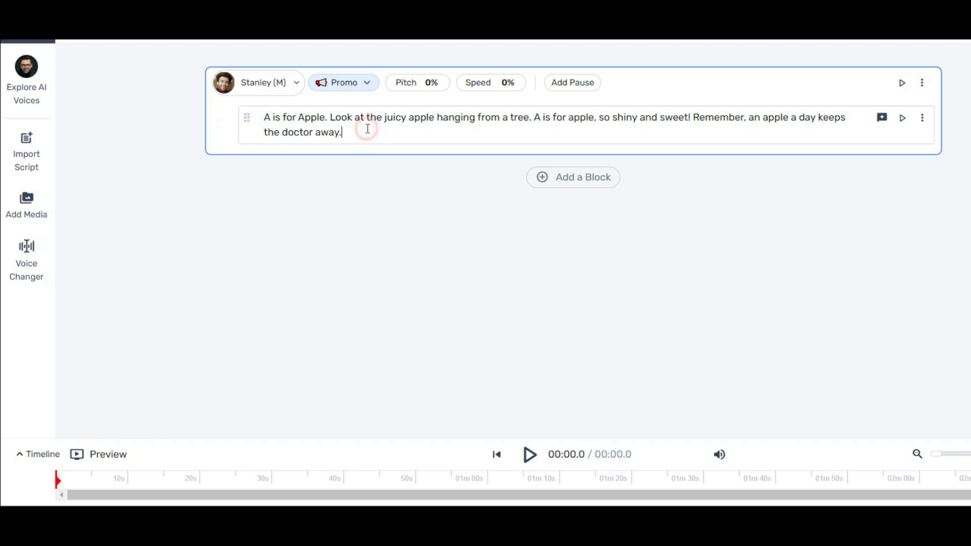
click(238, 91)
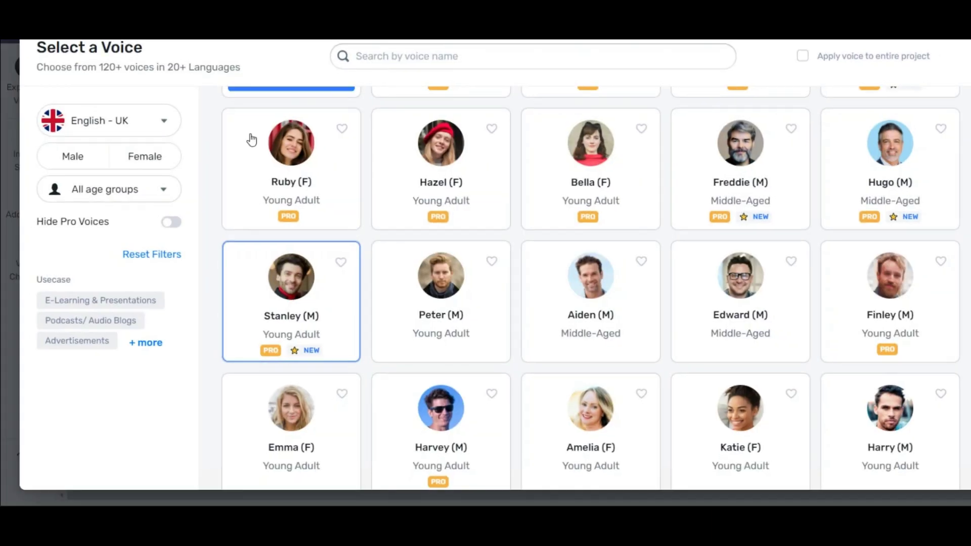
Browse the voice library's language, gender, age and use-case filters, keeping English - UK
scroll(271, 208, up, 3)
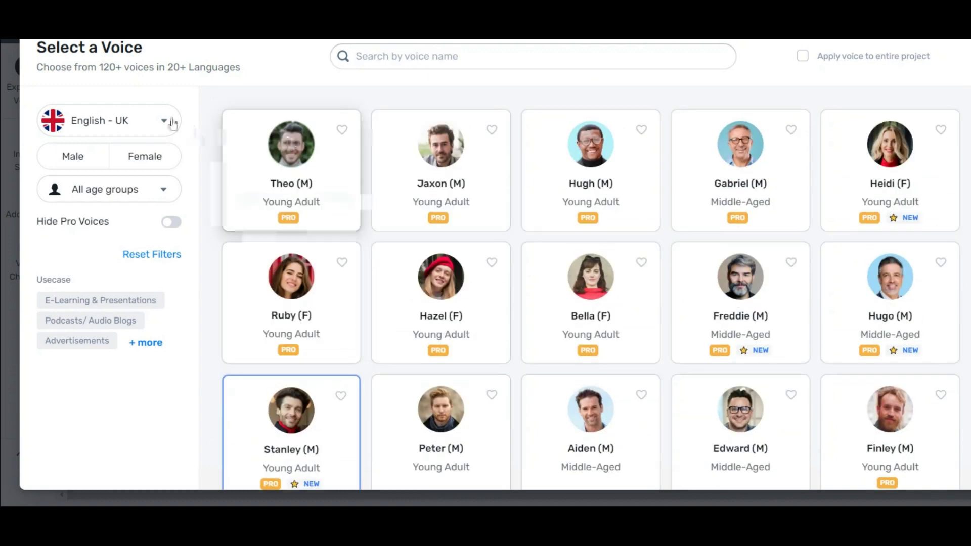
click(155, 123)
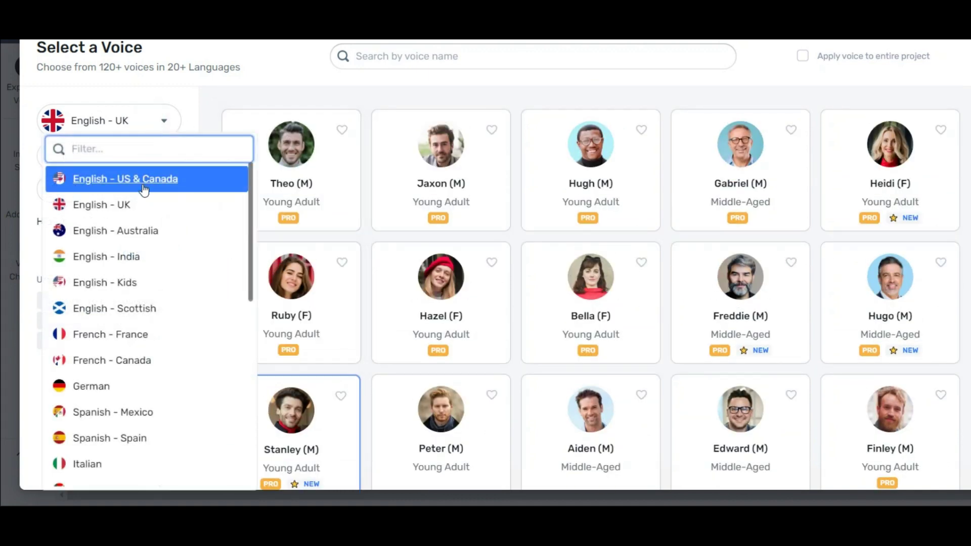
scroll(136, 354, down, 10)
scroll(135, 358, up, 10)
click(111, 202)
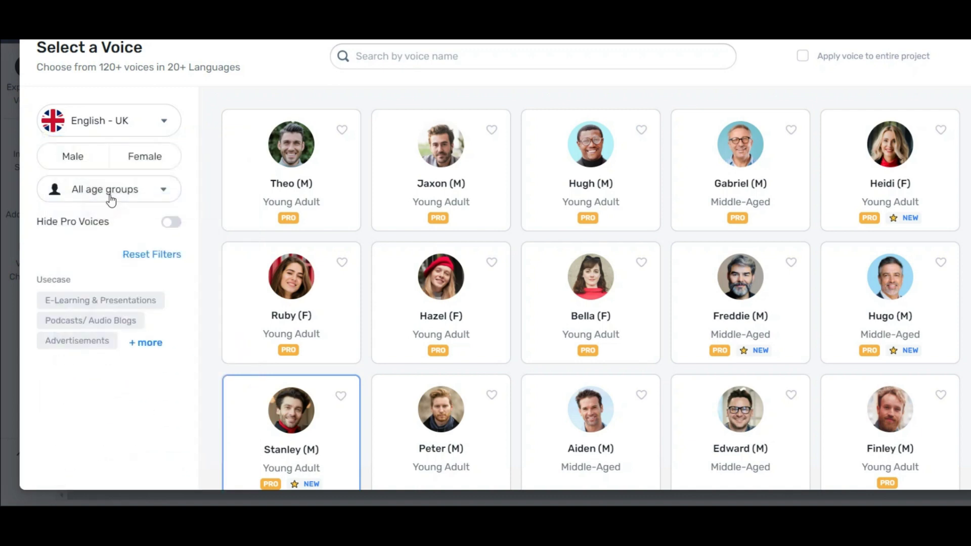
click(70, 161)
click(70, 160)
click(156, 159)
click(158, 160)
click(157, 190)
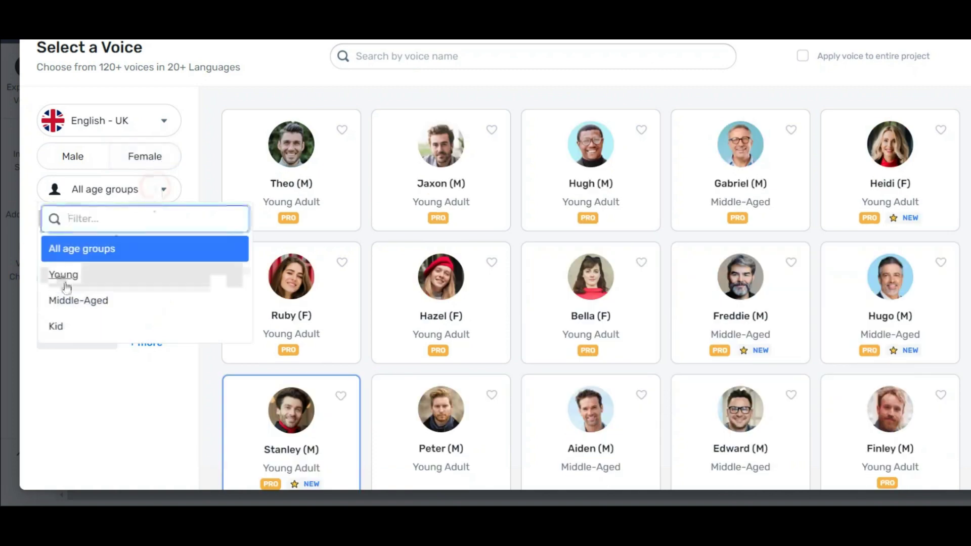
click(193, 184)
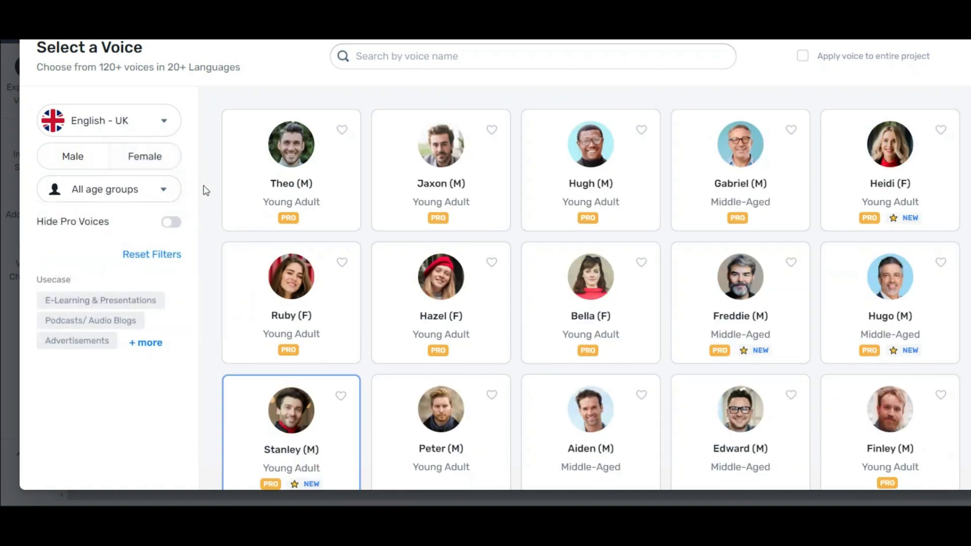
click(146, 344)
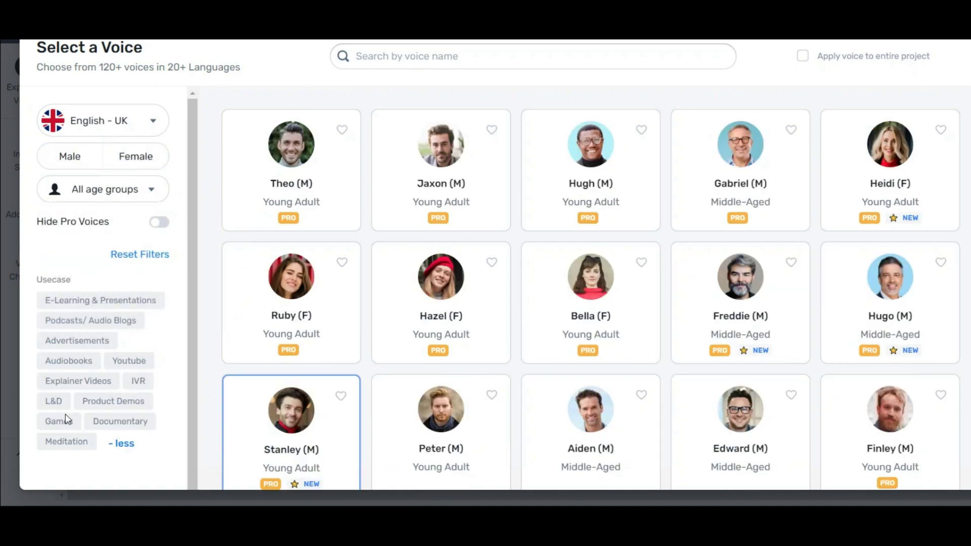
click(124, 444)
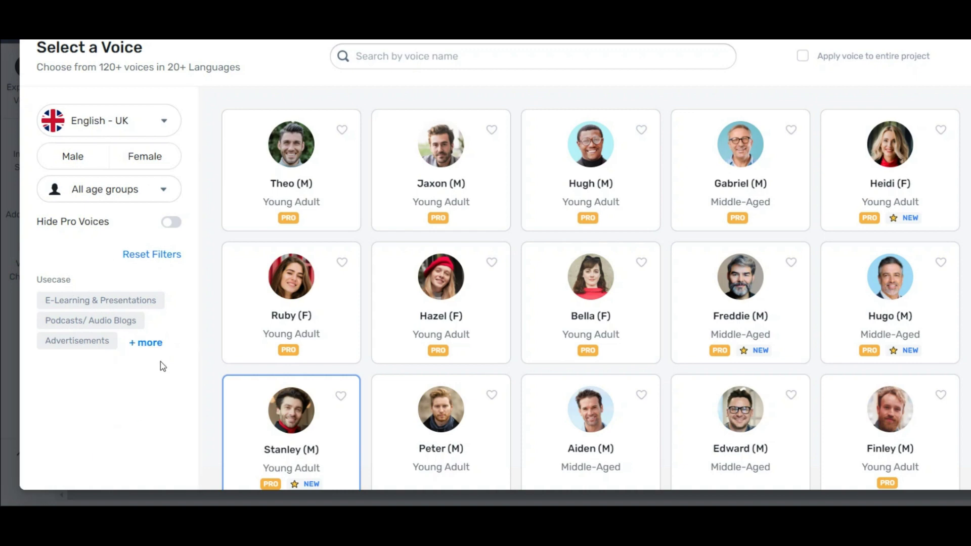
Choose the female voice Hazel (F) for the Apple block
mouse_move(234, 188)
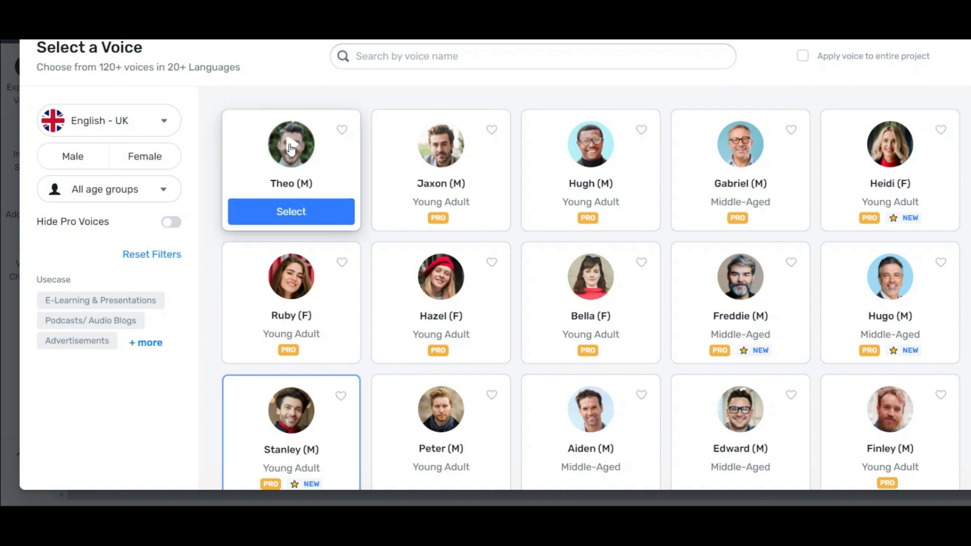
mouse_move(291, 417)
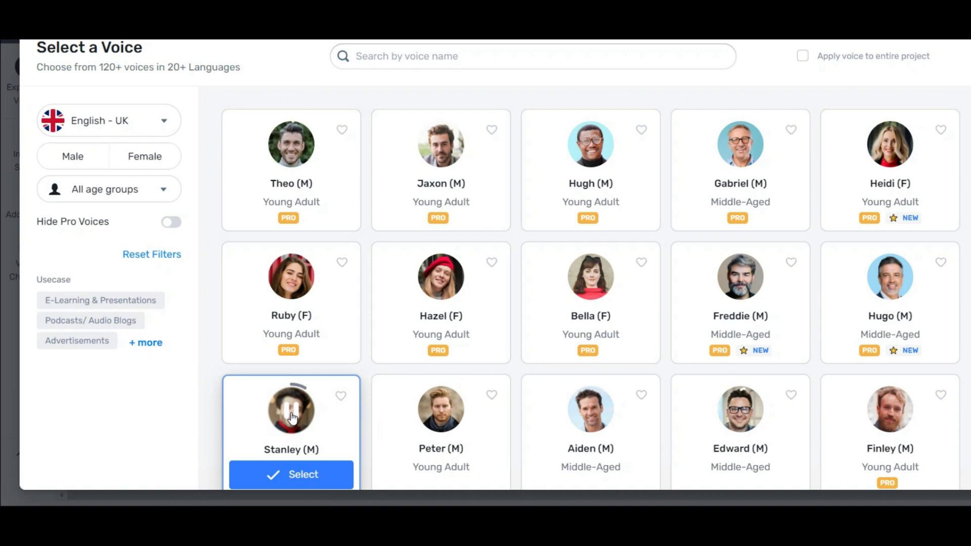
mouse_move(441, 280)
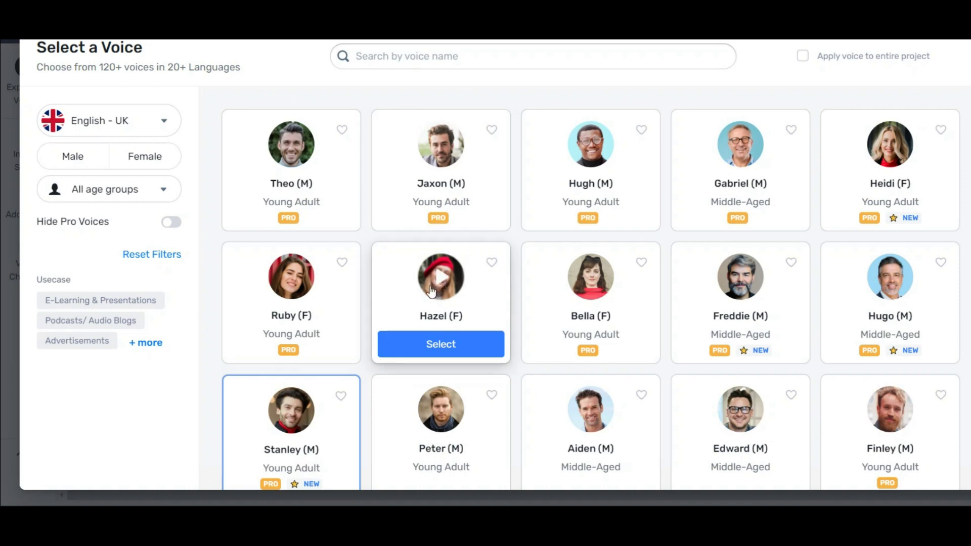
click(441, 346)
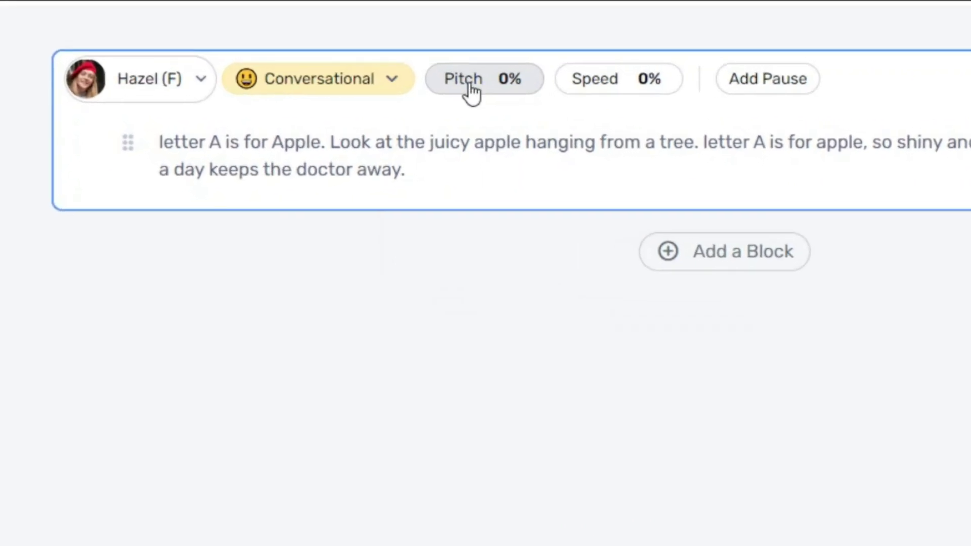
Set the Apple block's speaking speed to -10% and generate its 12.3-second audio
click(622, 99)
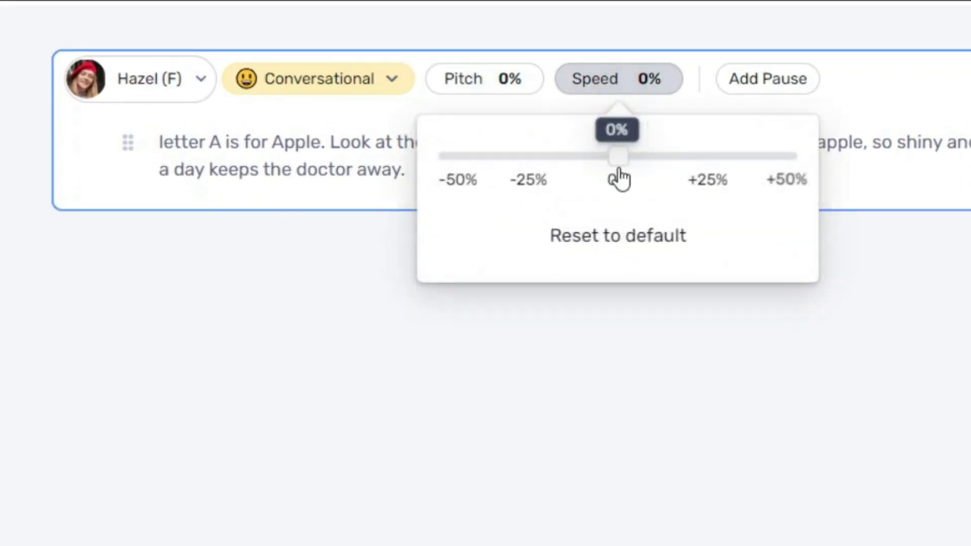
drag(617, 163, 599, 167)
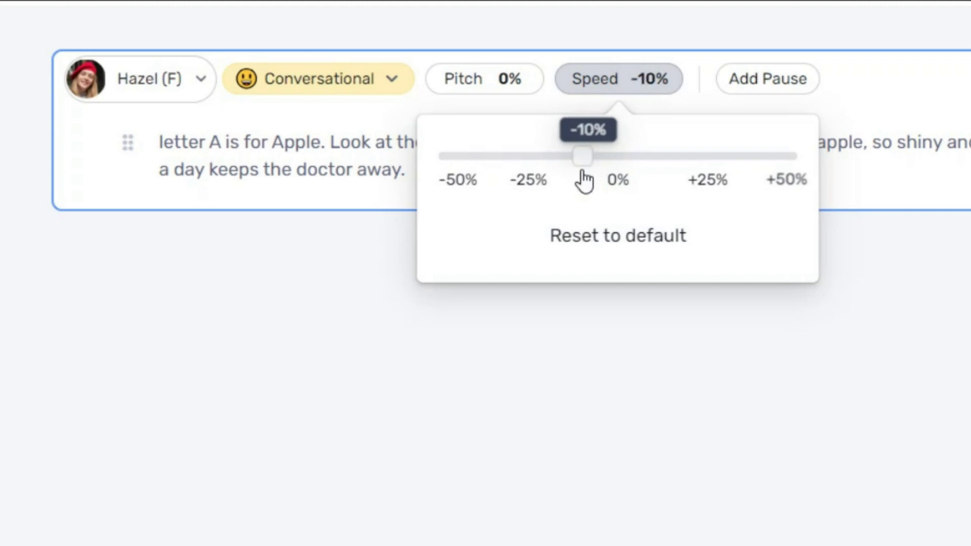
click(579, 334)
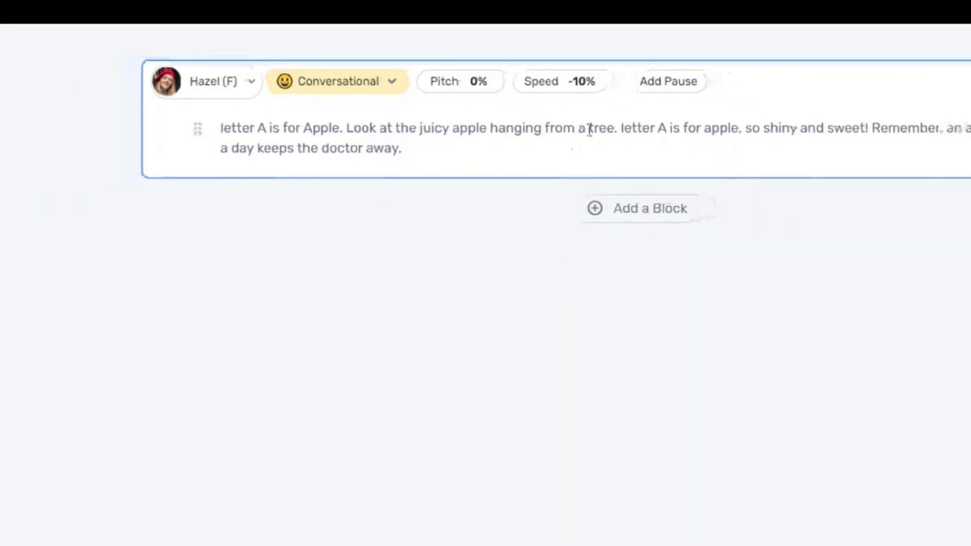
click(903, 119)
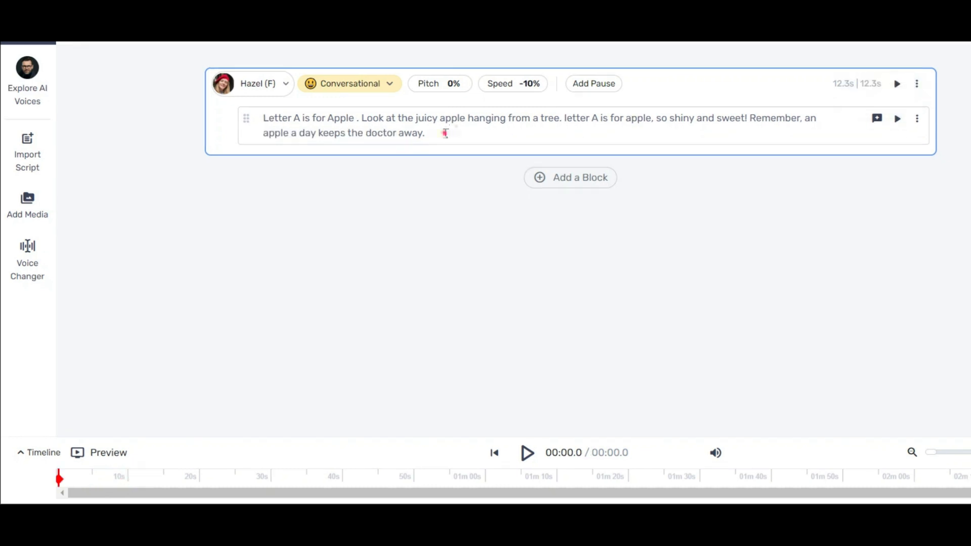
drag(445, 133, 251, 116)
Paste the letter B balloon paragraph below the apple text in the first block
click(464, 135)
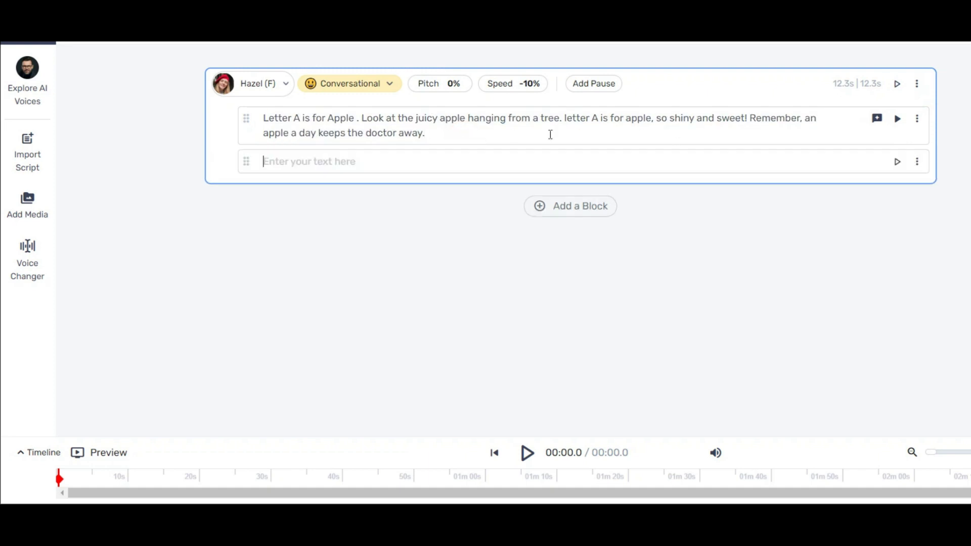
text(letter B is for Balloon. See the colorful balloon floating up high! letter B is for balloon, so light and airy. Hold on tight to your balloon and watch it dance in the sky.)
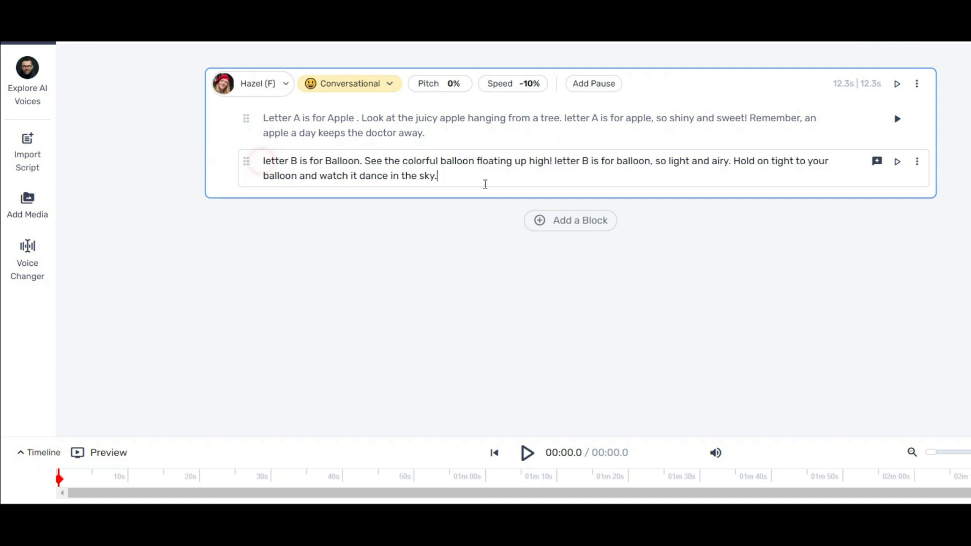
triple_click(447, 180)
click(446, 180)
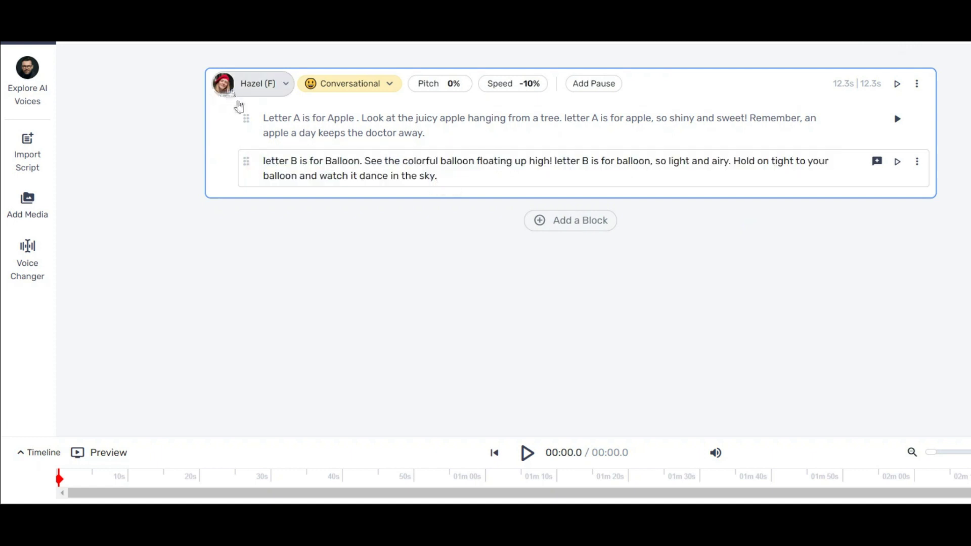
click(279, 242)
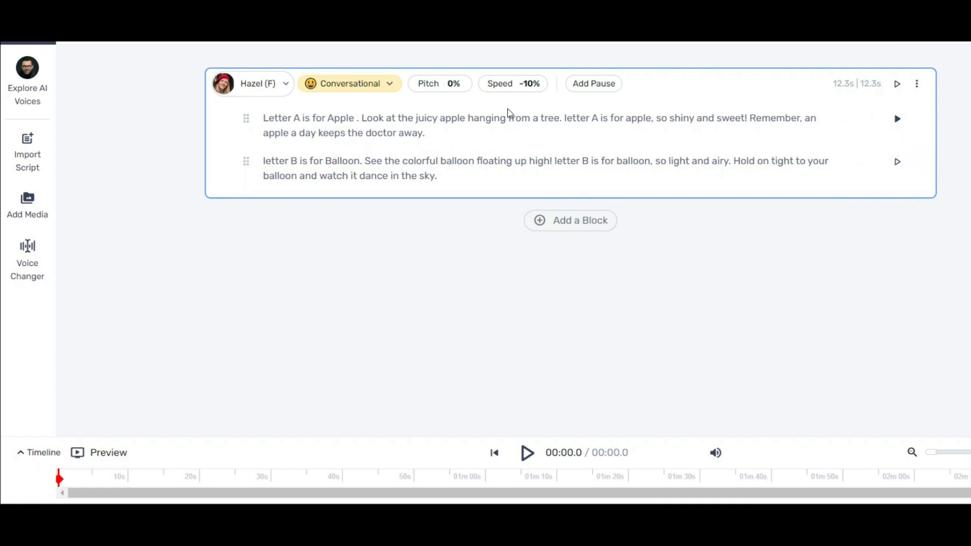
click(481, 183)
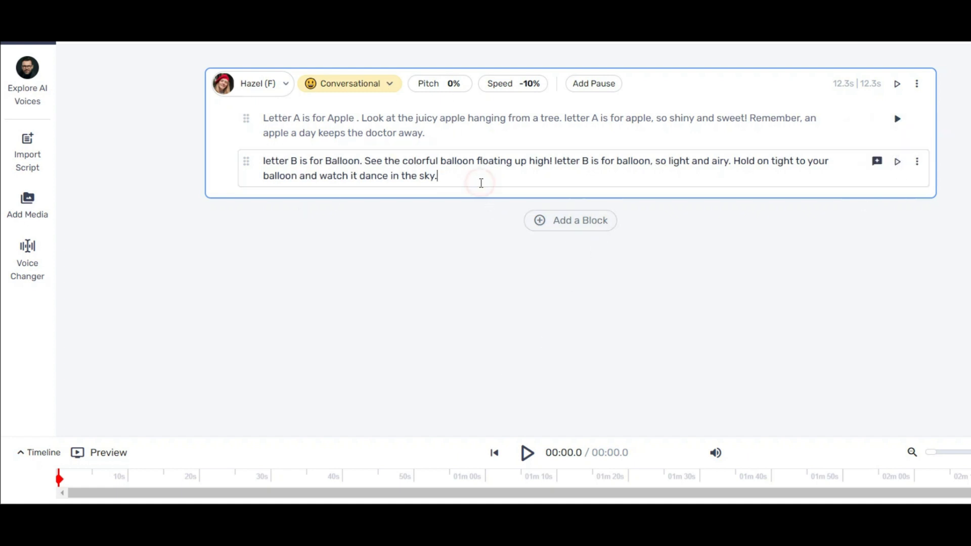
Add a second block holding the pasted letter C cat paragraph
click(554, 225)
click(405, 243)
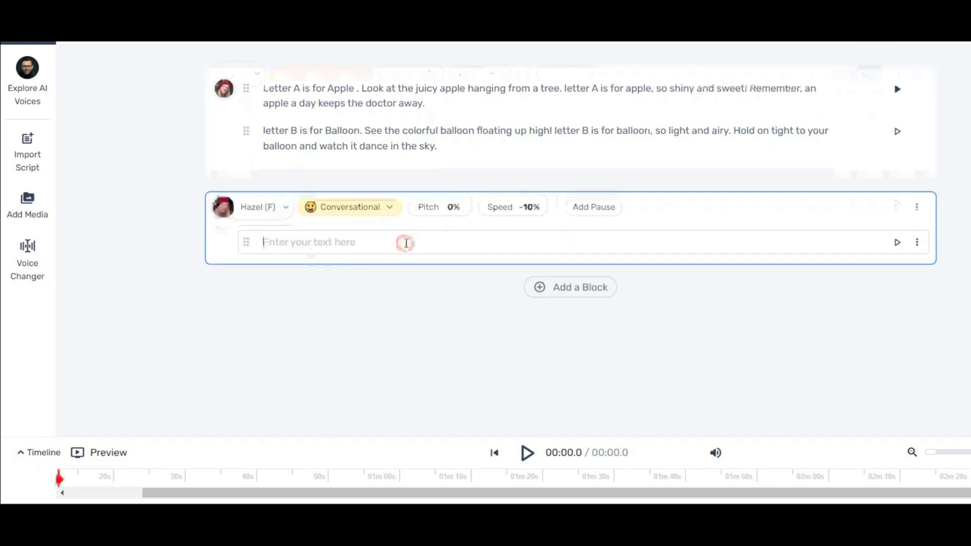
text(letter C is for Cat .Meet the furry cat with a playful purr.letter  C is for cat, with whiskers so neat! Give your cat a cozy spot to rest and it will be your friend, for sure.)
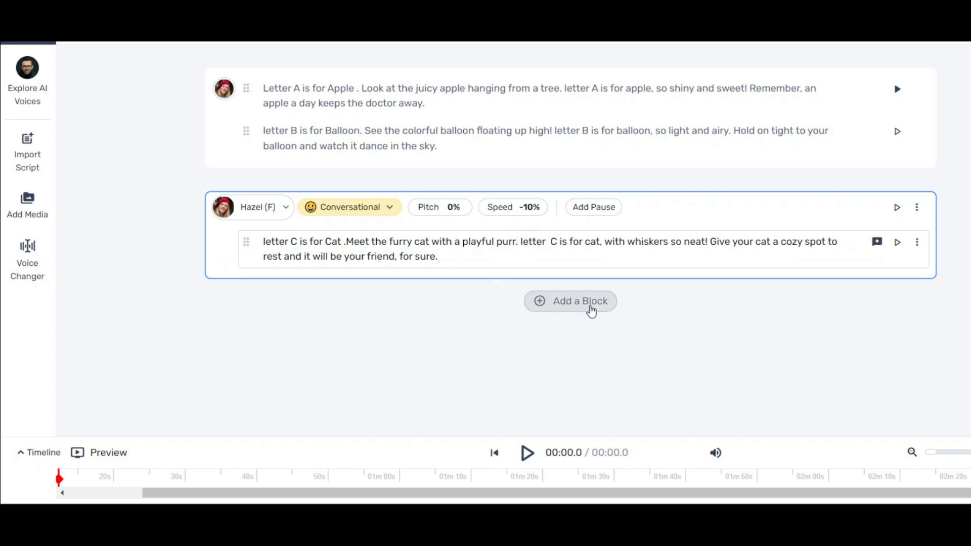
Switch the cat block's voice to Jaxon (M)
click(253, 212)
mouse_move(459, 182)
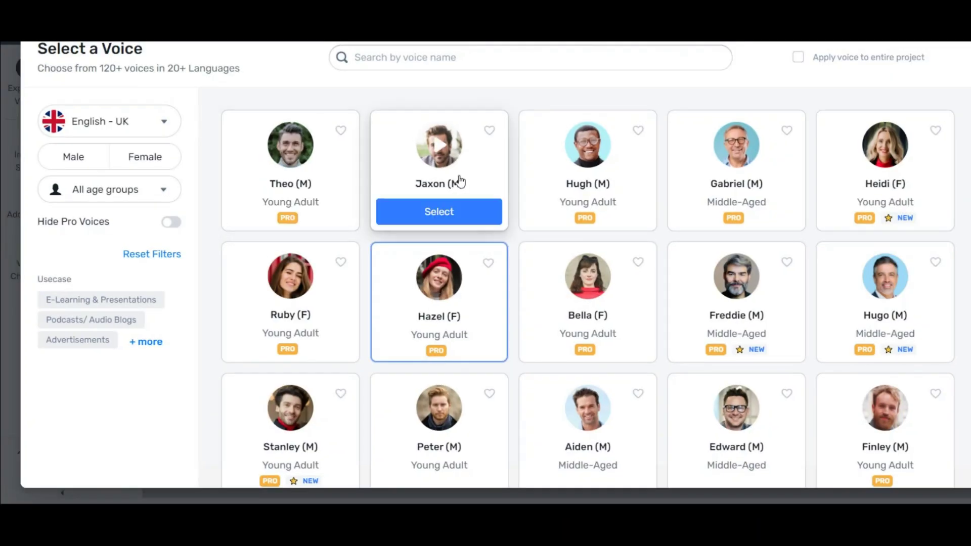
click(452, 212)
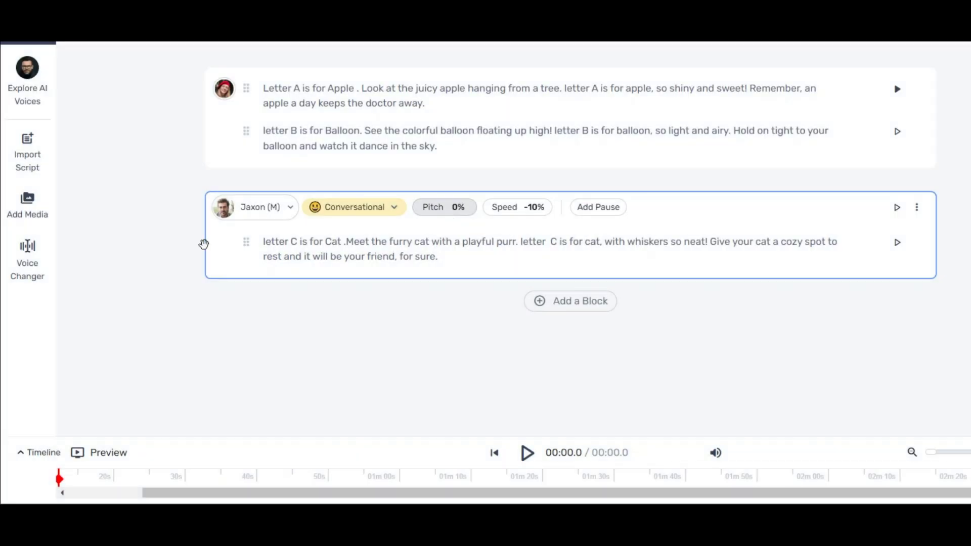
double_click(294, 242)
double_click(295, 132)
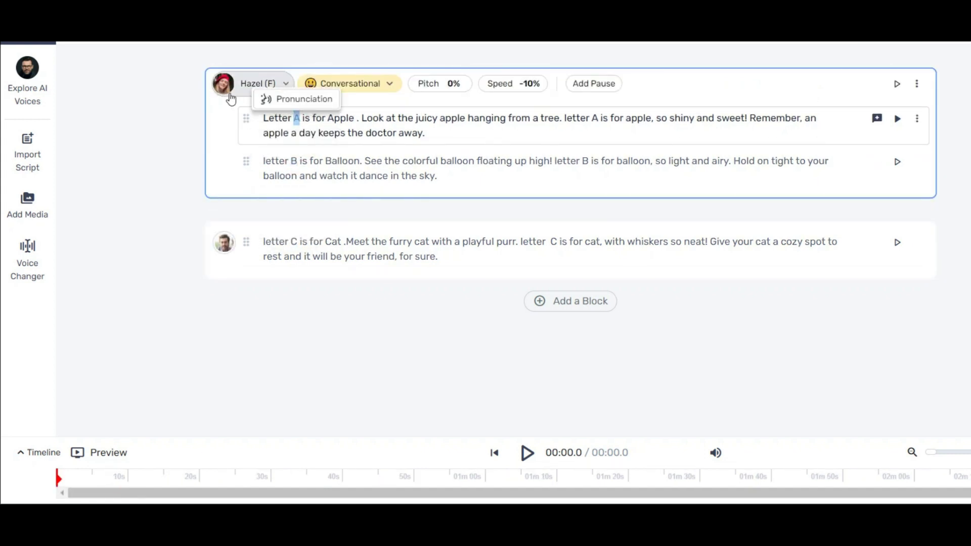
click(143, 166)
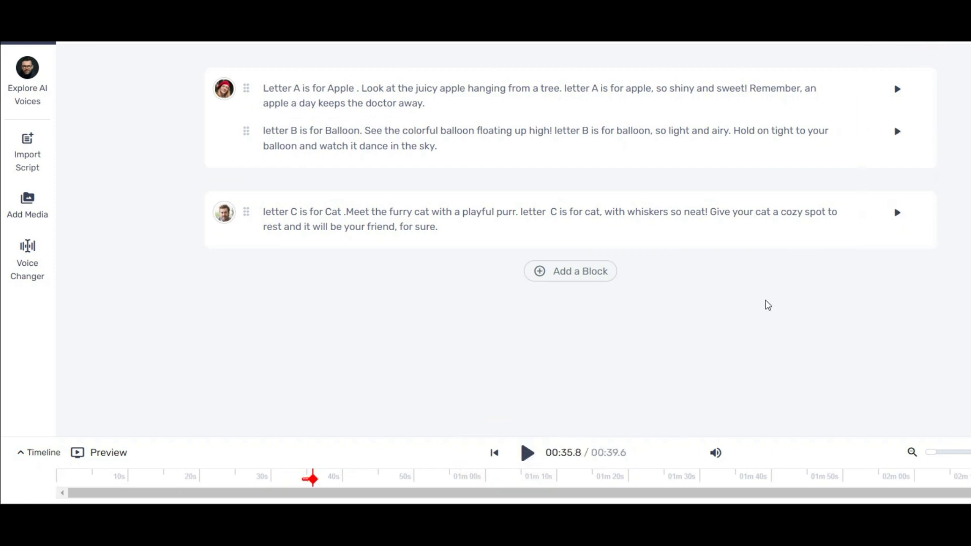
Delete the letter C cat block and the letter B balloon paragraph
click(917, 211)
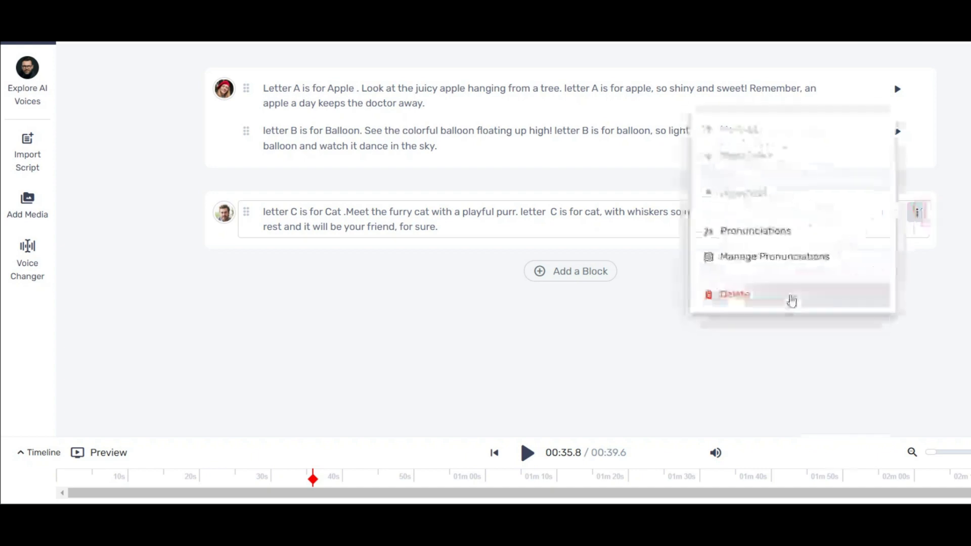
click(800, 293)
click(917, 163)
click(784, 245)
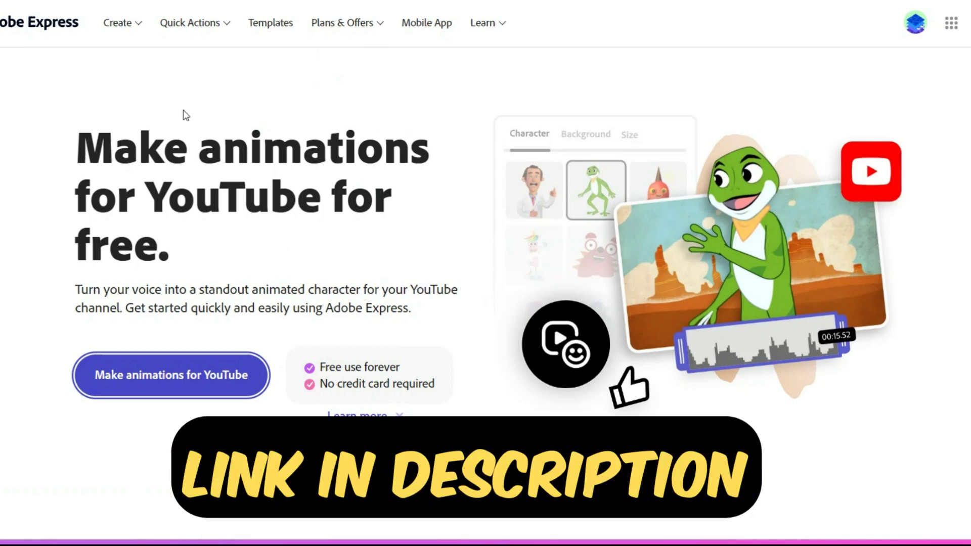
In Animate from audio, pick the blue cat Tull and move it right of centre
click(168, 385)
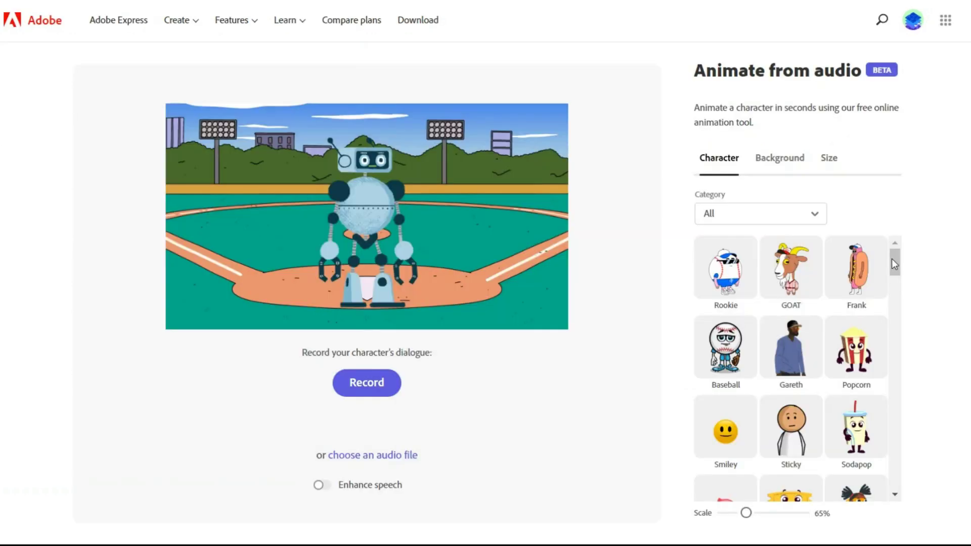
drag(891, 259, 906, 326)
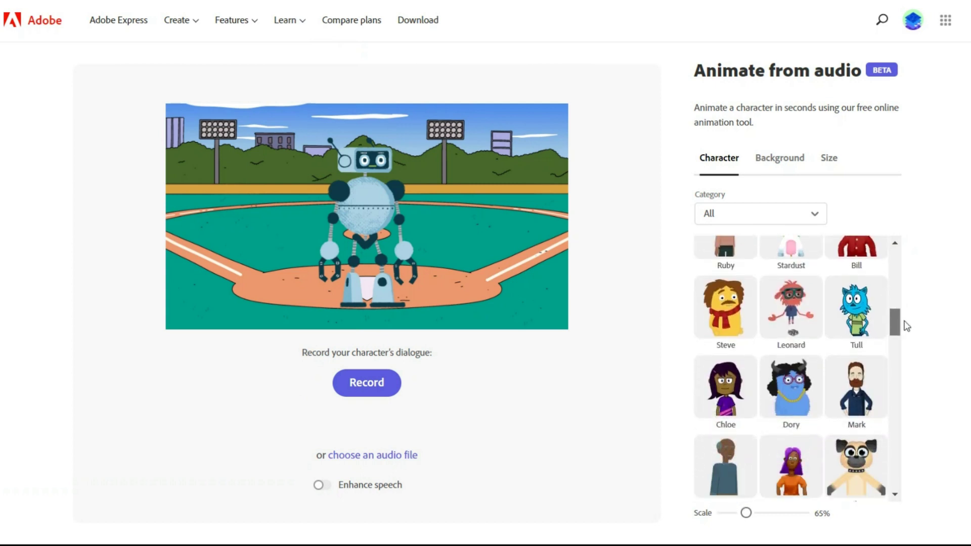
click(866, 331)
drag(367, 216, 484, 228)
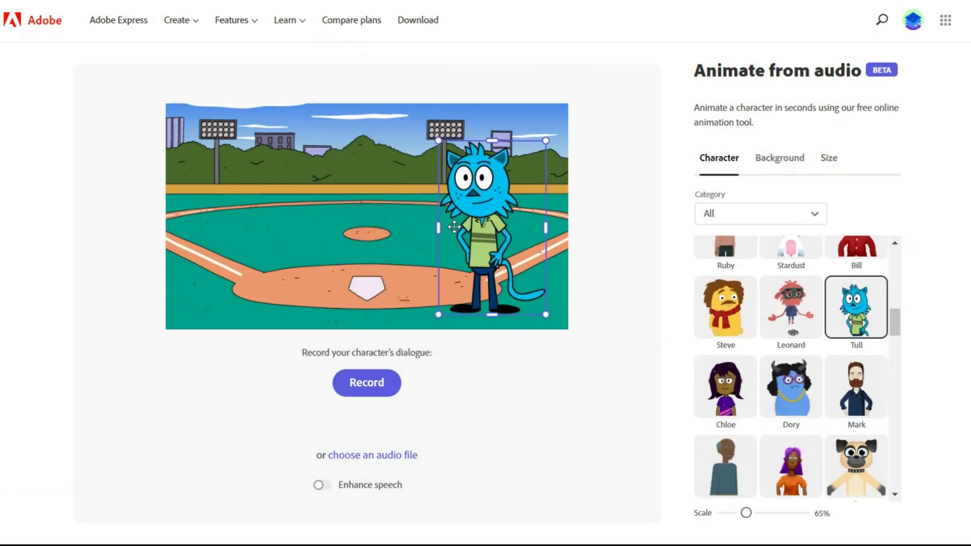
Try the Frontier, Hill and Islands backgrounds, then settle on Playground
click(781, 160)
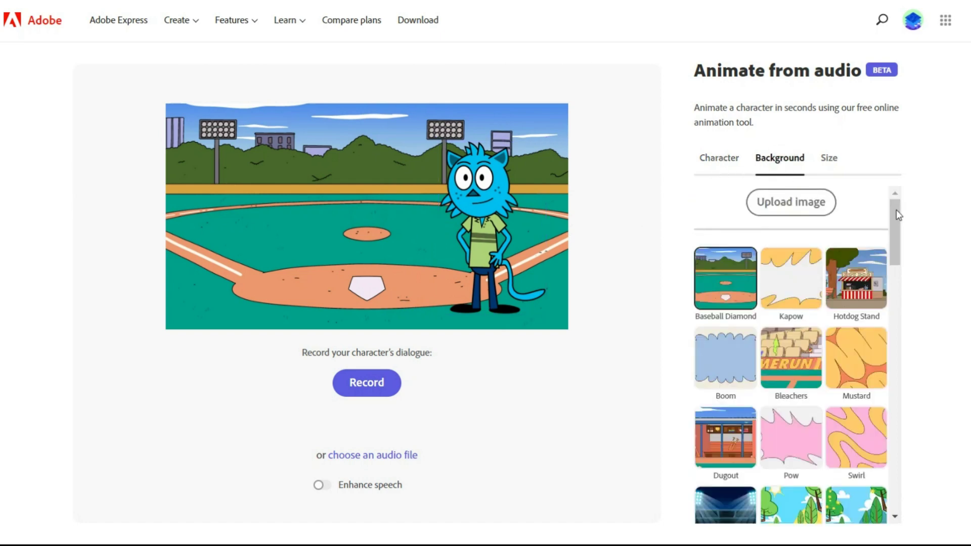
drag(896, 211, 894, 315)
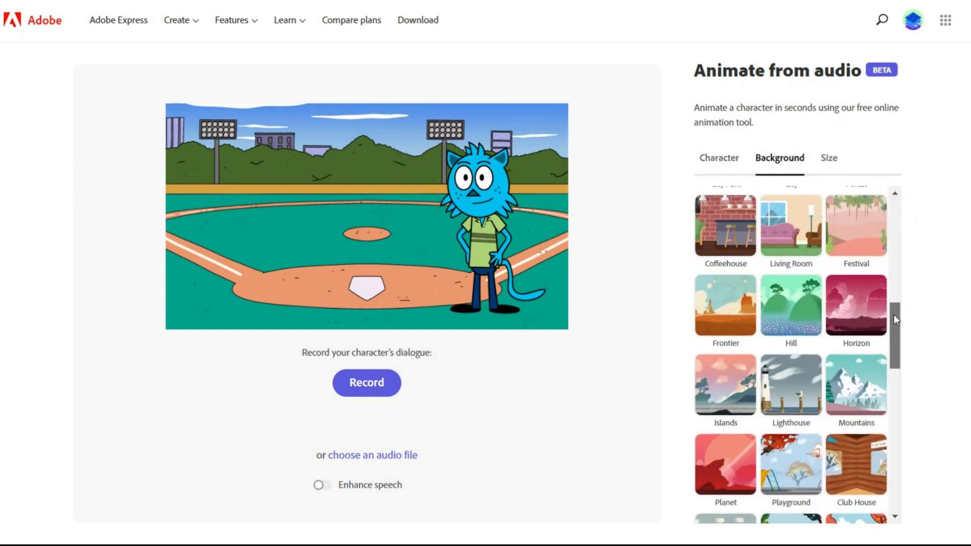
click(726, 301)
click(795, 310)
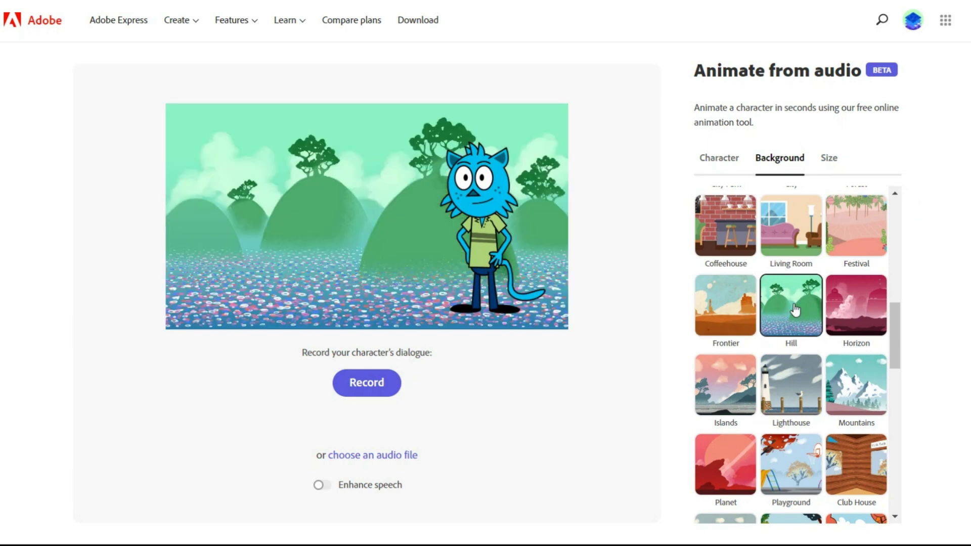
click(729, 390)
click(787, 478)
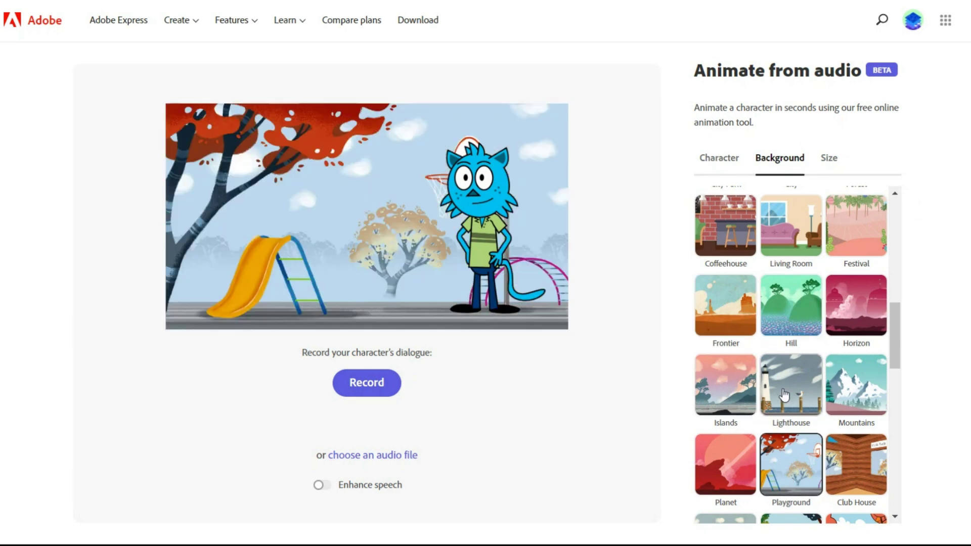
scroll(785, 395, up, 10)
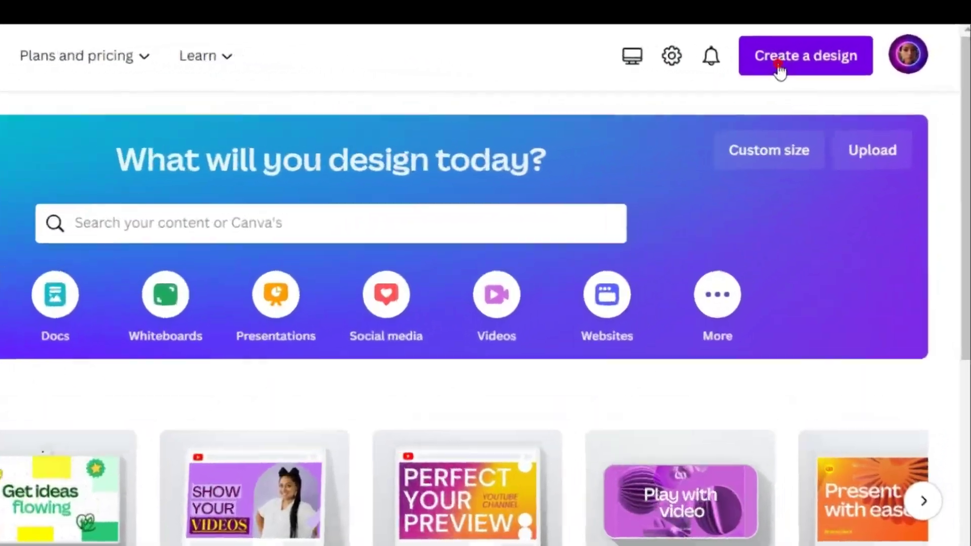
Start a blank YouTube Thumbnail design and search its elements for 'sky'
click(780, 65)
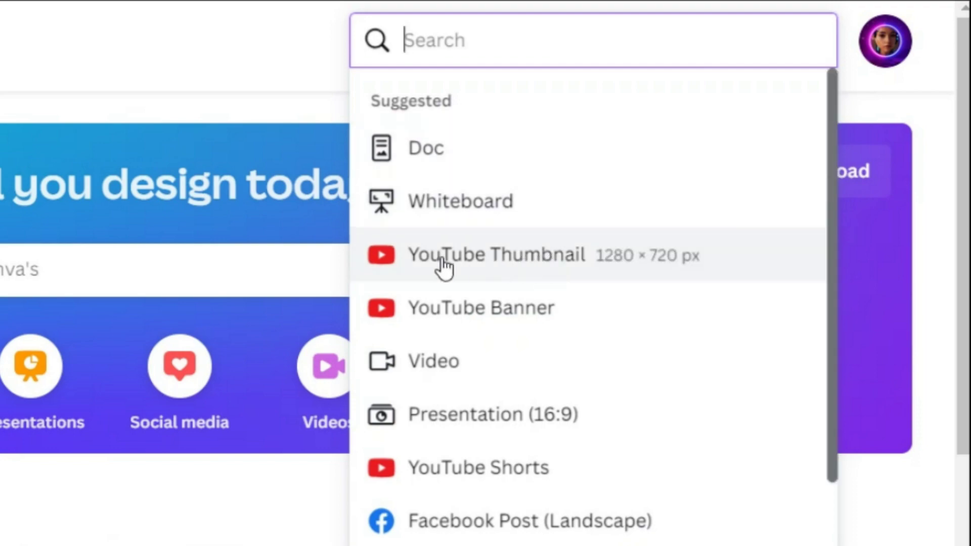
click(449, 274)
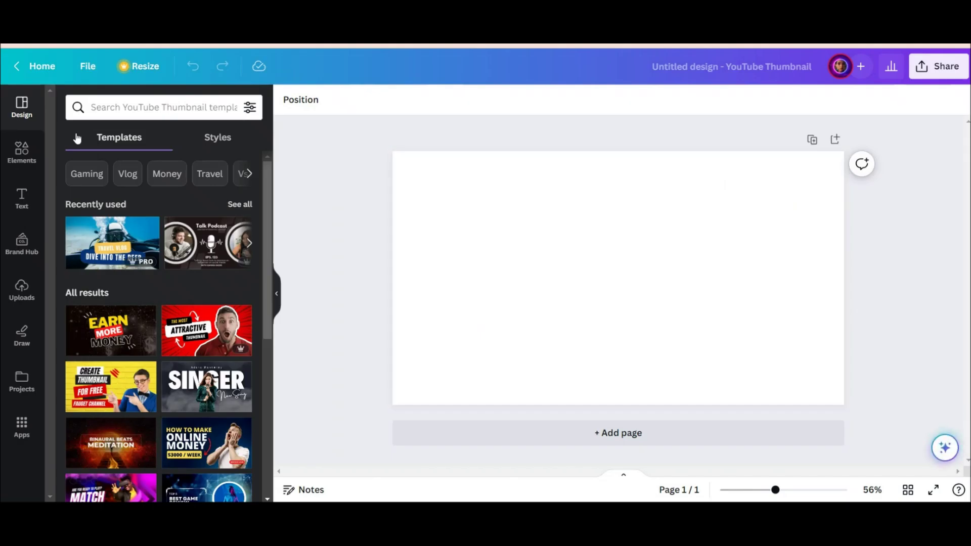
click(24, 150)
click(103, 107)
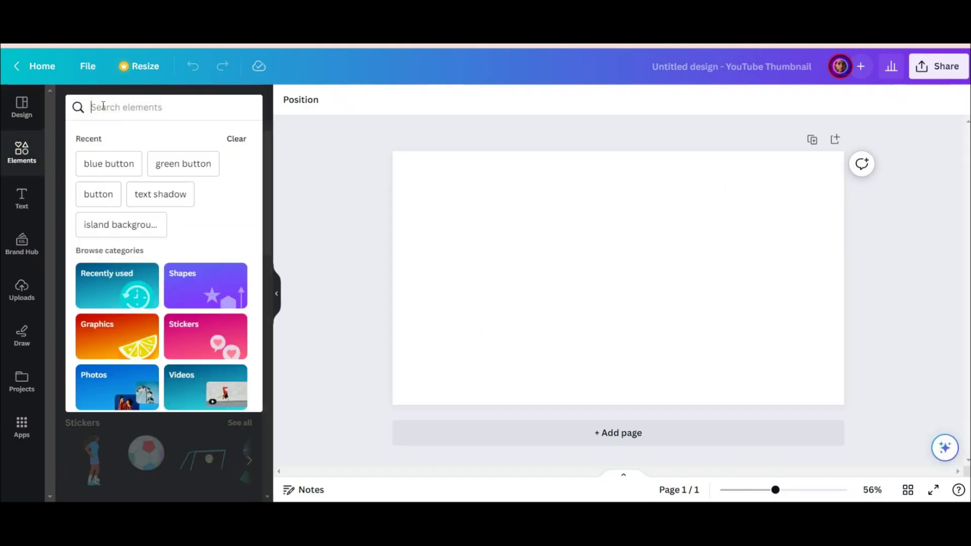
text(sky)
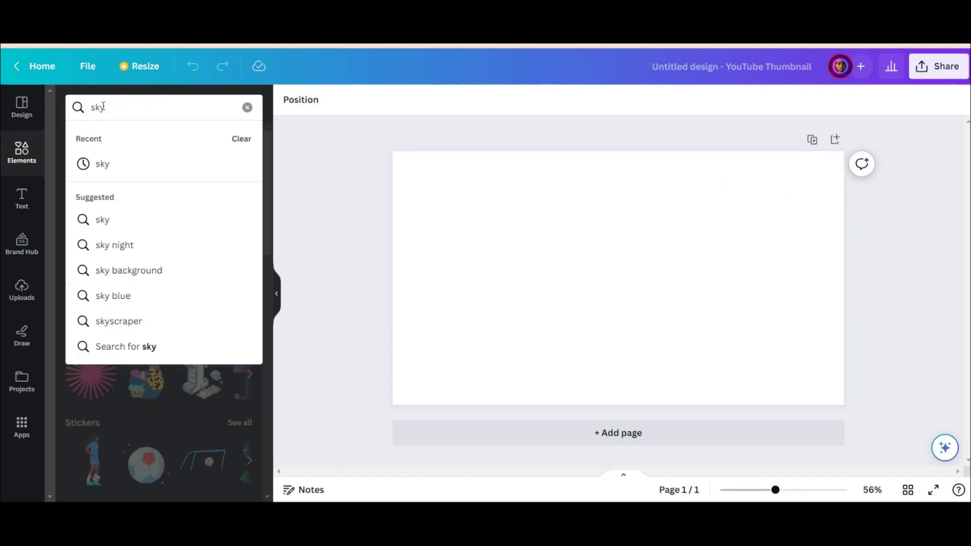
key(Return)
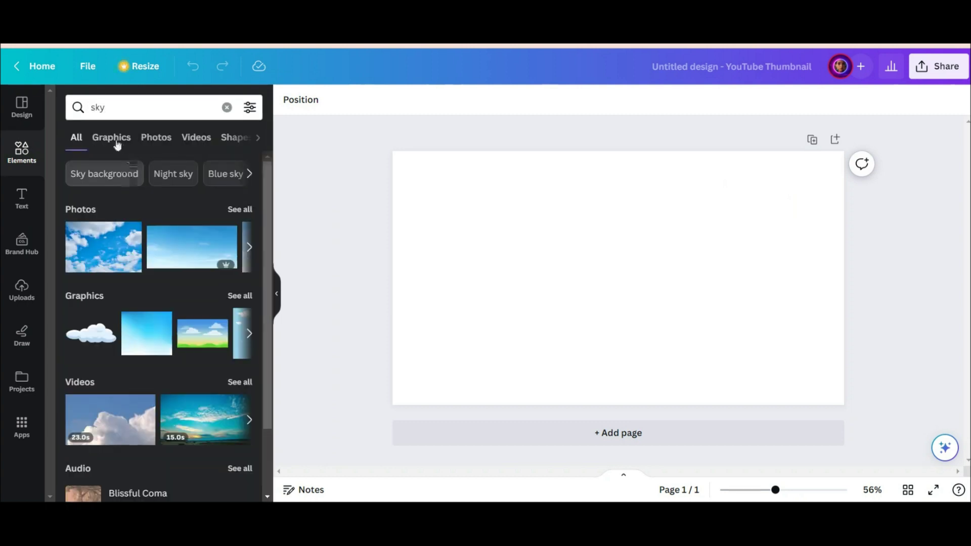
Add the sky-and-green-hills landscape graphic and set it as the page background
click(235, 298)
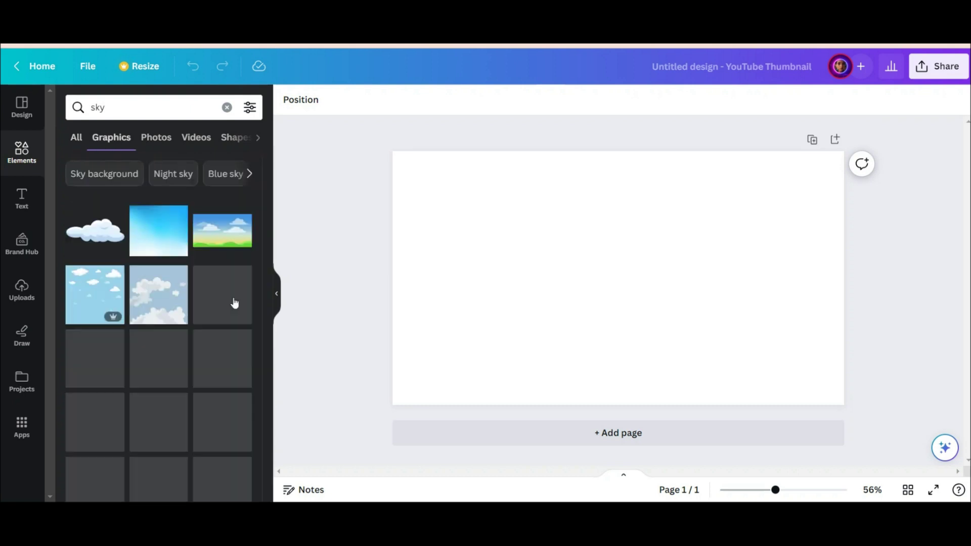
click(228, 248)
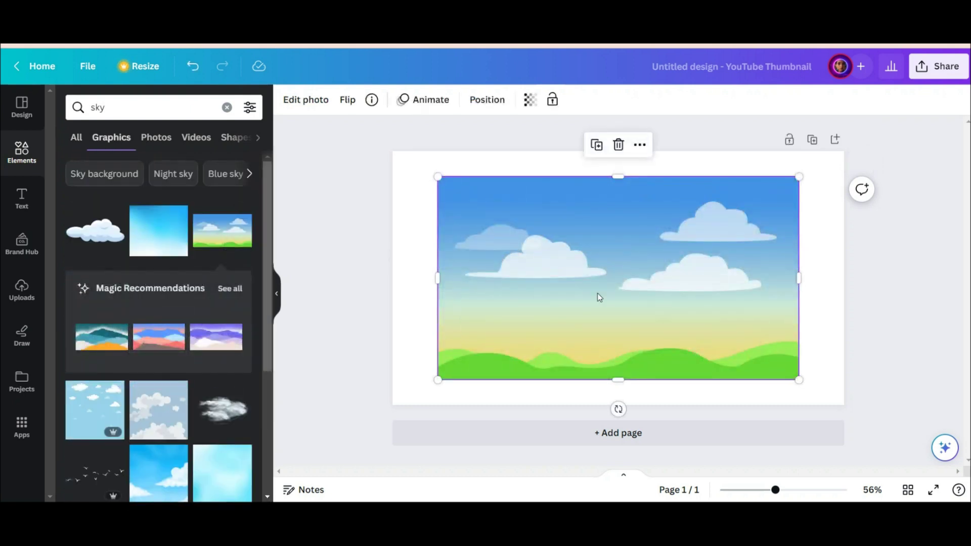
click(236, 289)
scroll(195, 322, down, 5)
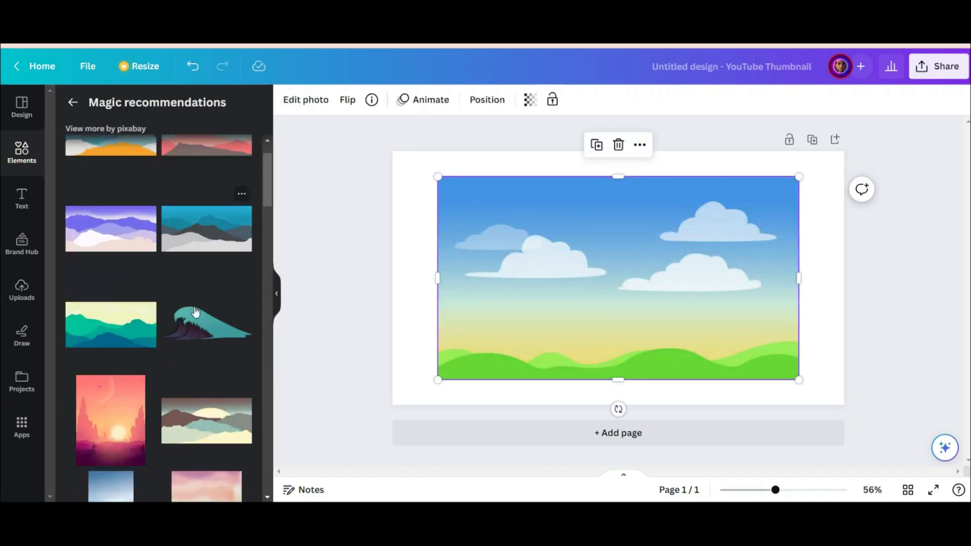
scroll(195, 321, up, 5)
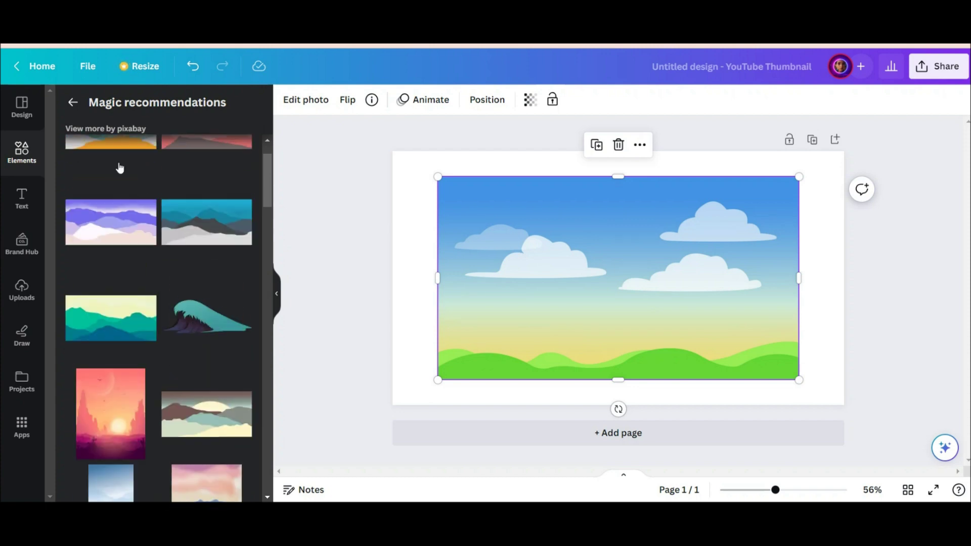
click(74, 102)
right_click(619, 269)
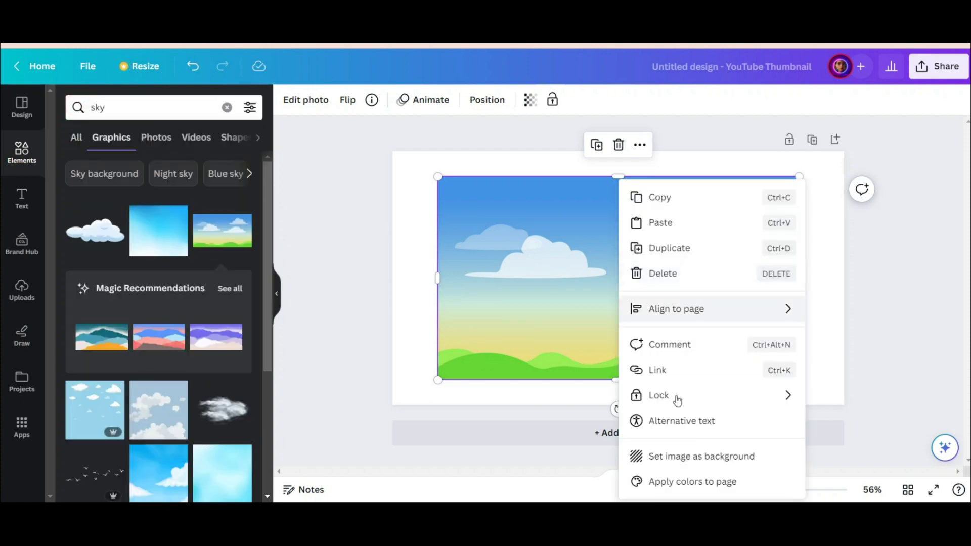
click(676, 460)
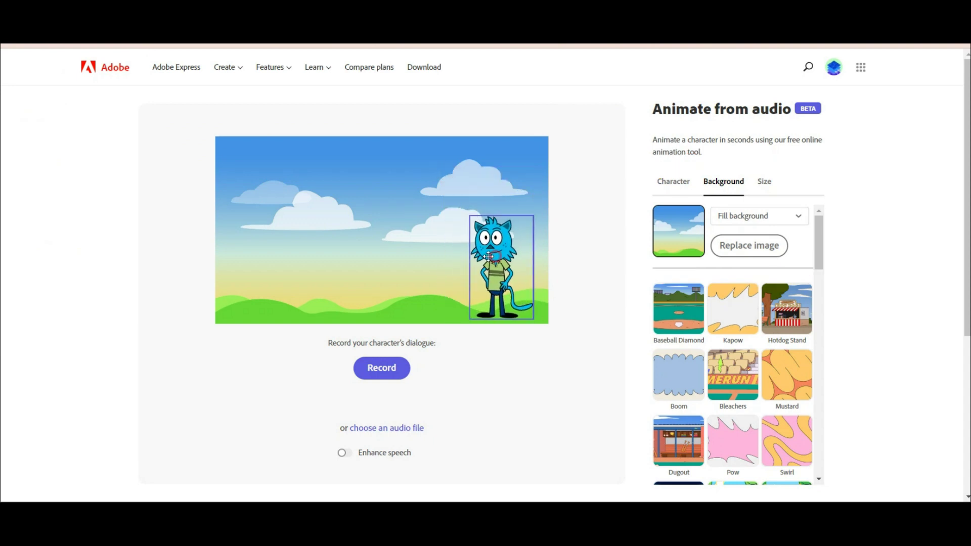
Animate Tull from the 12.1-second voiceover file and add the resulting video to the Canva page
click(384, 429)
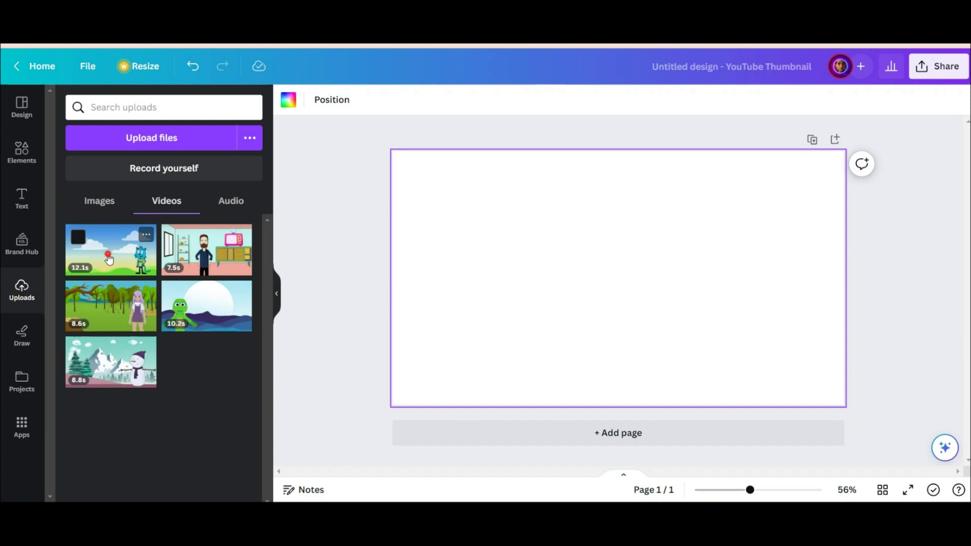
click(109, 258)
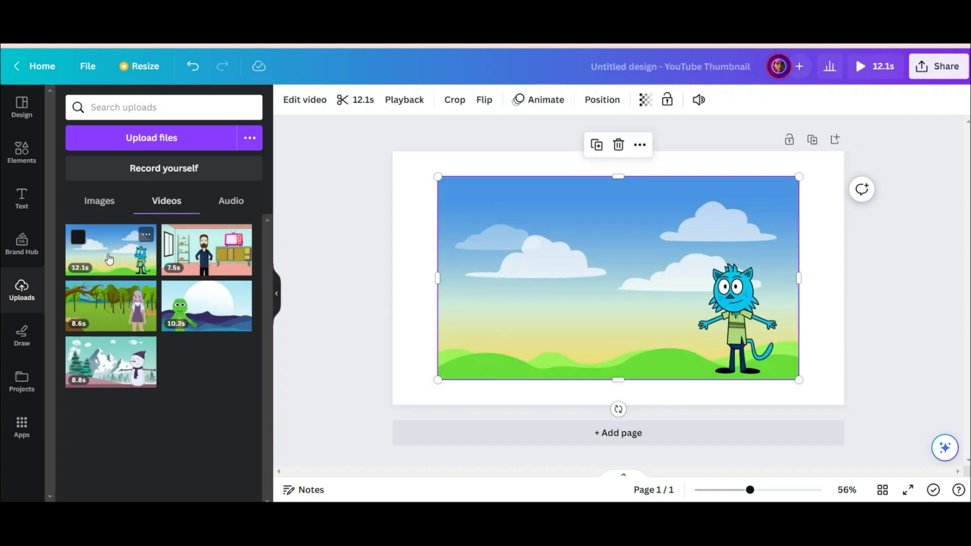
Set the cat video as the page background and add a large tree on the left side
right_click(556, 250)
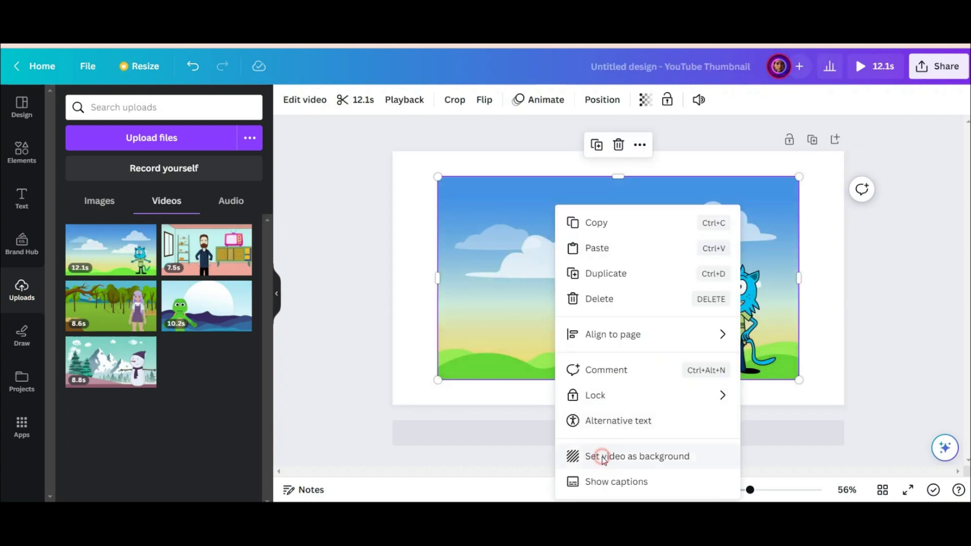
click(605, 456)
click(22, 151)
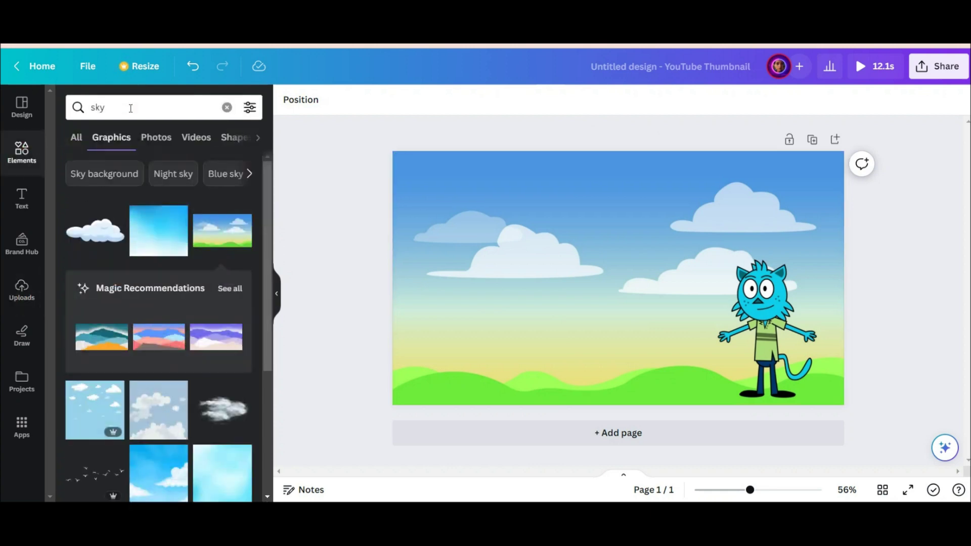
text(tree)
key(Return)
click(158, 230)
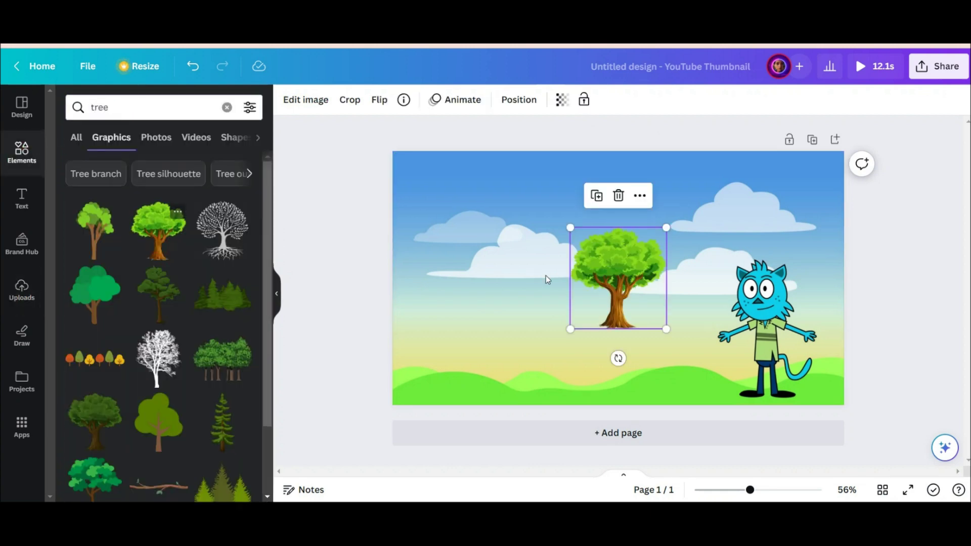
drag(615, 300, 454, 363)
drag(508, 288, 591, 196)
Search 'apple' and place a shrunken red apple graphic on the tree
click(152, 107)
text(apple)
key(Return)
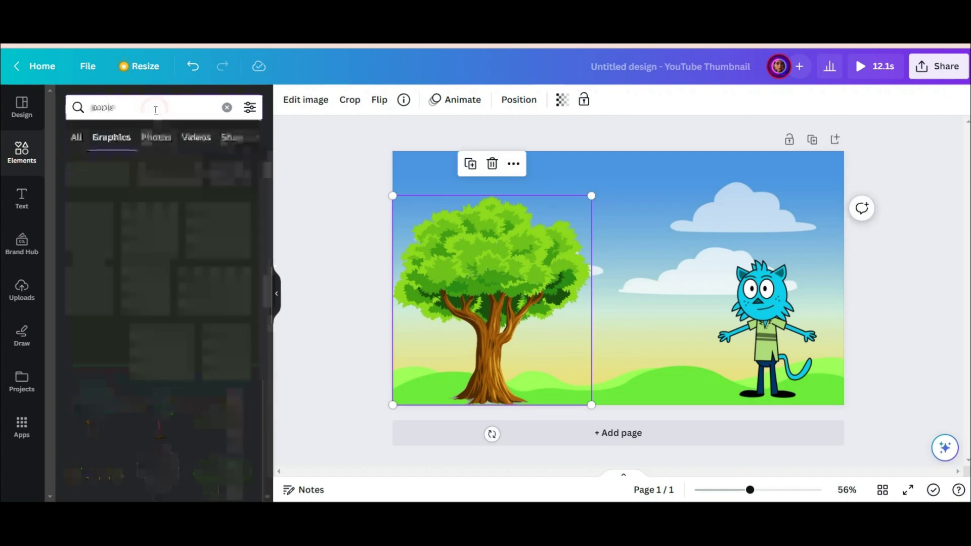
click(100, 239)
drag(713, 173, 482, 242)
scroll(212, 294, down, 5)
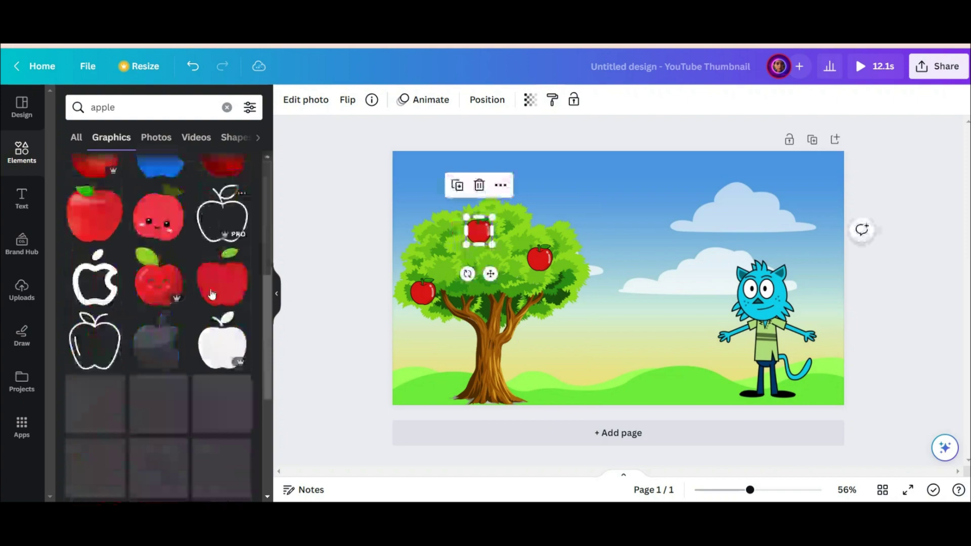
scroll(211, 294, down, 10)
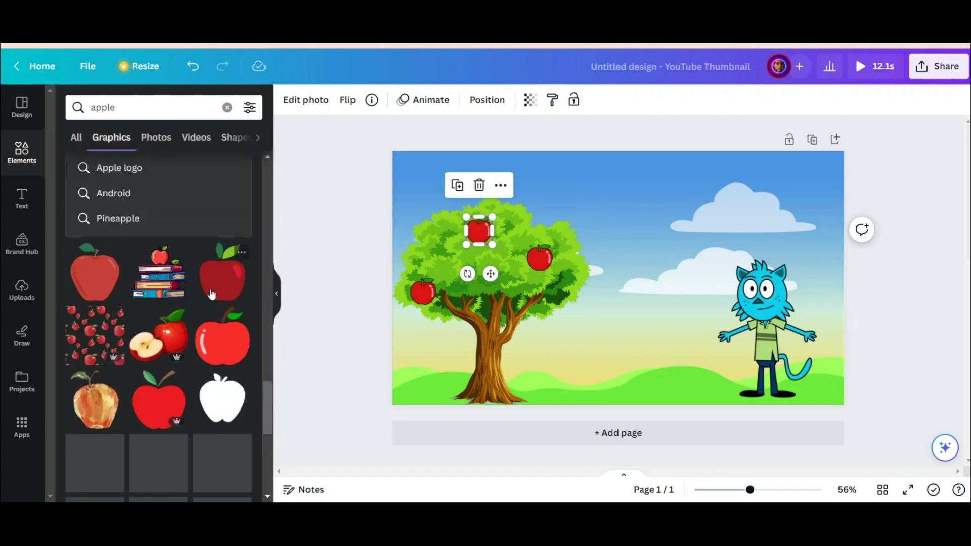
scroll(212, 295, down, 10)
Put a red apple with a leaf on the tree and lay a 'shine' graphic over it
click(96, 273)
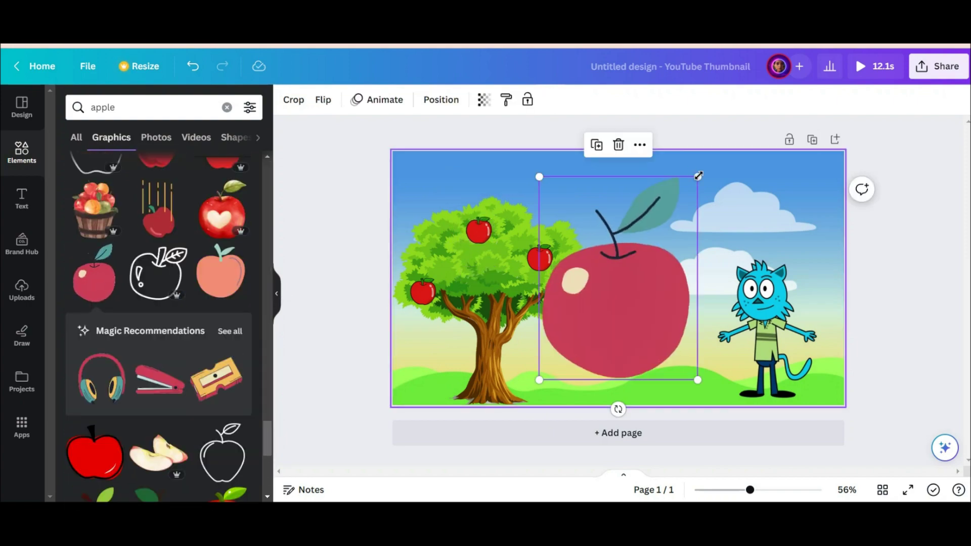
drag(698, 173, 566, 343)
mouse_move(556, 366)
mouse_down()
mouse_move(536, 310)
mouse_move(540, 359)
mouse_up()
double_click(103, 108)
text(shine)
key(Return)
scroll(162, 303, down, 3)
drag(558, 340, 556, 329)
click(580, 339)
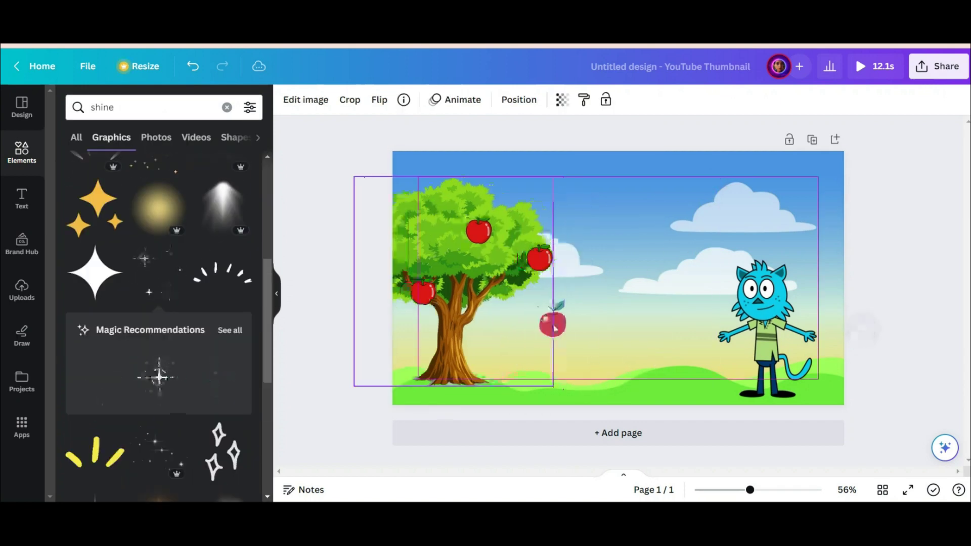
click(553, 325)
Group the apple with its shine and paste a copy of the shining apple onto the tree
key(ctrl+d)
drag(555, 326, 629, 323)
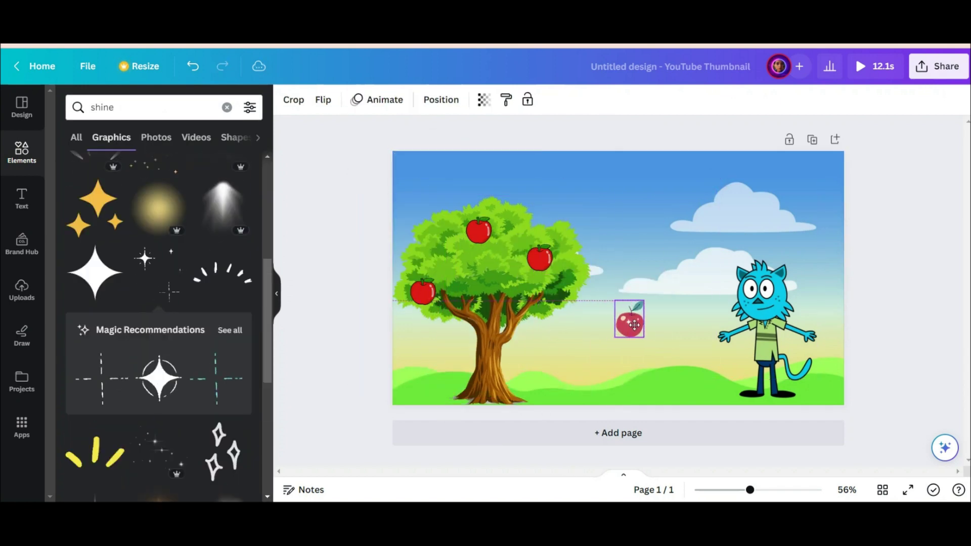
shift+click(632, 326)
right_click(632, 326)
key(ctrl+g)
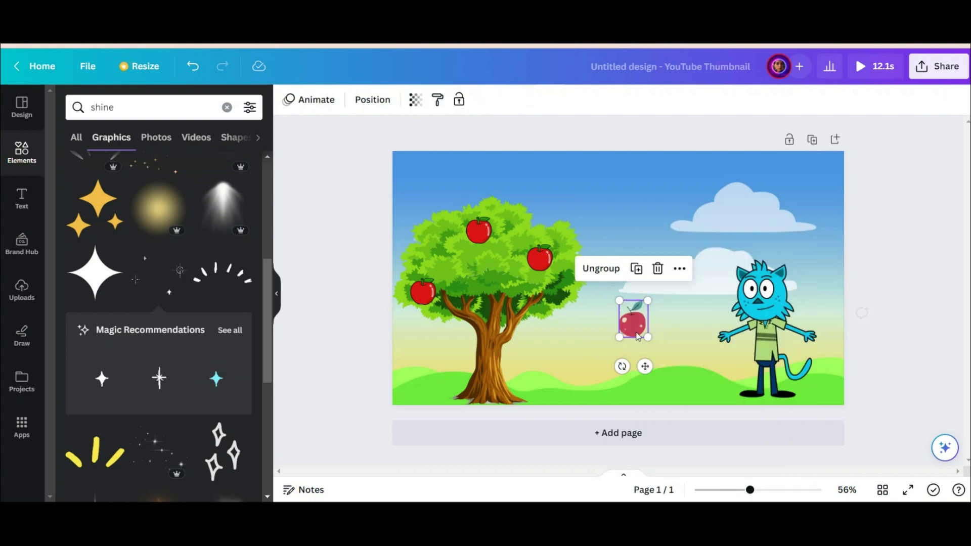
drag(632, 327, 546, 312)
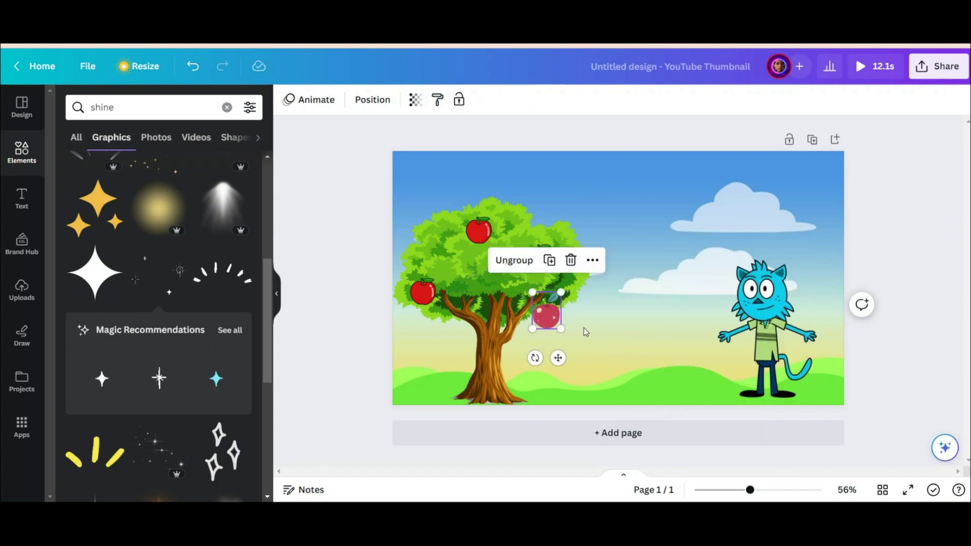
key(ctrl+v)
drag(631, 321, 464, 234)
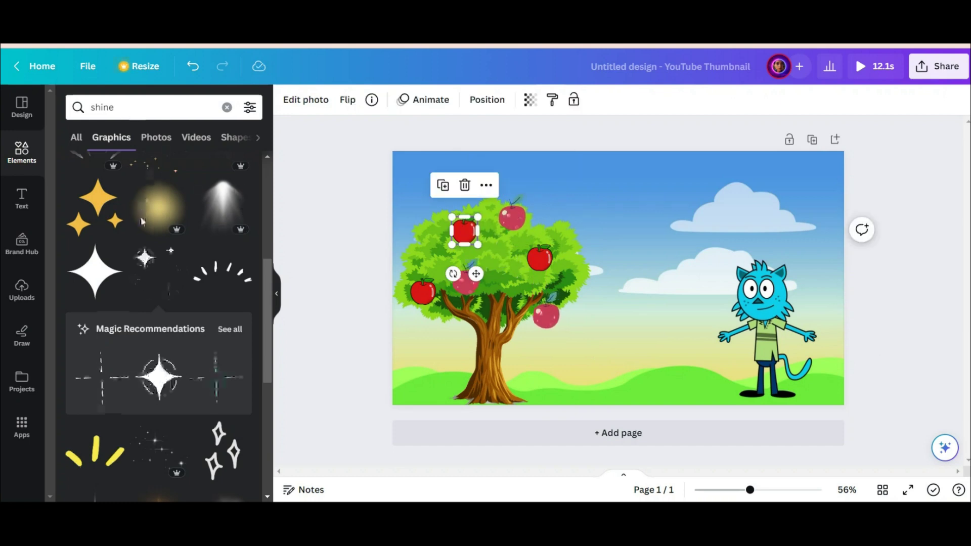
Search 'apple basket' and drag a basket of apples beside the cat
double_click(124, 107)
text(apl)
key(BackSpace)
text(ple basket)
key(Return)
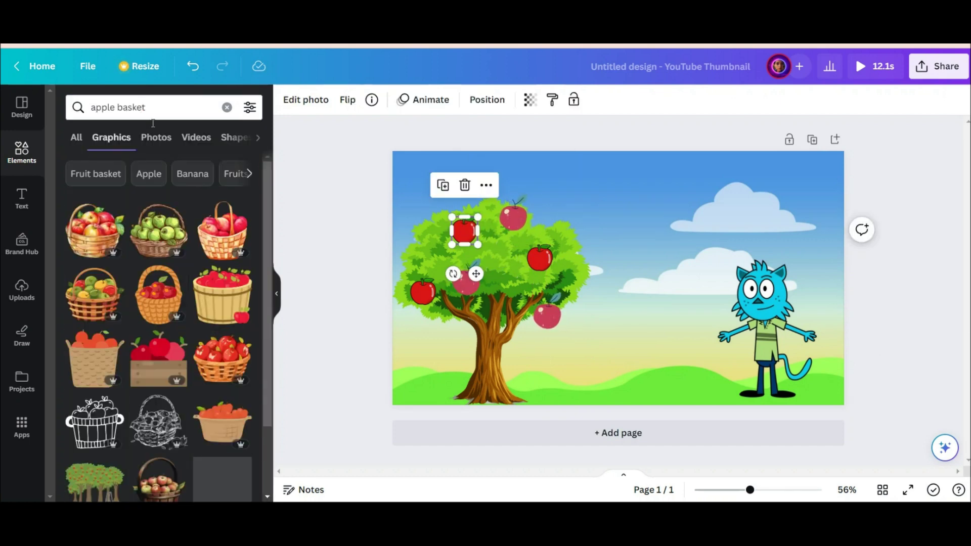
scroll(151, 392, down, 2)
scroll(151, 392, down, 3)
drag(95, 400, 670, 363)
scroll(159, 303, down, 5)
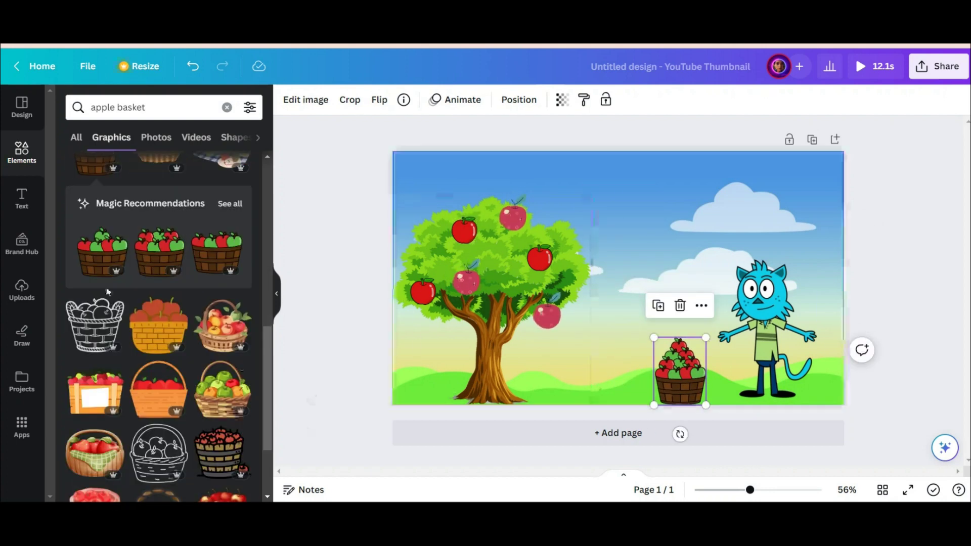
Search the graphics for 'cloud'
triple_click(153, 107)
text(cloud)
key(Return)
Place cloud graphics across the sky above the tree and cat
drag(222, 359, 660, 237)
drag(574, 256, 541, 325)
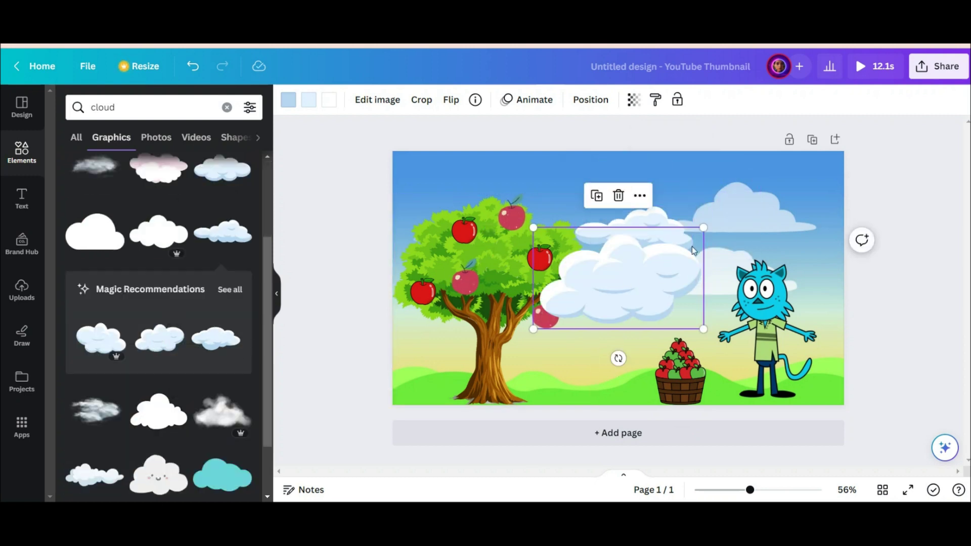
drag(698, 223, 646, 263)
drag(617, 317, 582, 205)
mouse_move(635, 232)
mouse_down()
mouse_move(663, 231)
mouse_move(647, 238)
mouse_up()
Search 'sun' and put a sun in the page's top-left corner
triple_click(140, 108)
text(sun)
key(Return)
scroll(192, 335, down, 5)
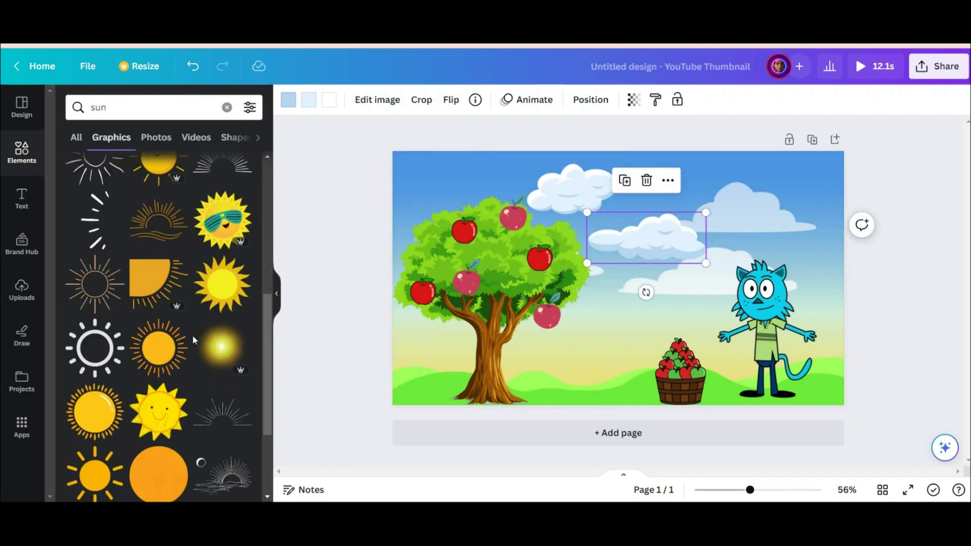
scroll(192, 335, up, 5)
scroll(192, 335, down, 8)
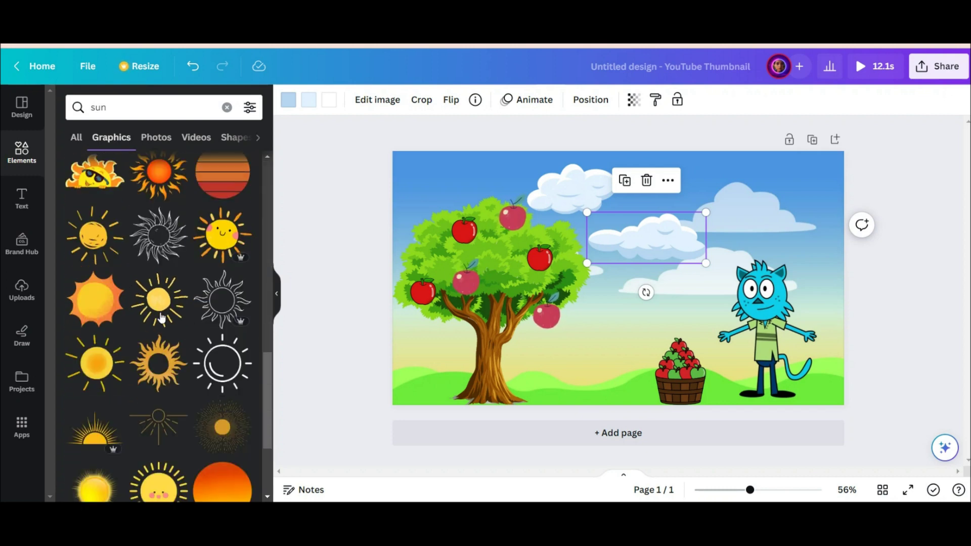
click(158, 298)
drag(719, 380, 407, 171)
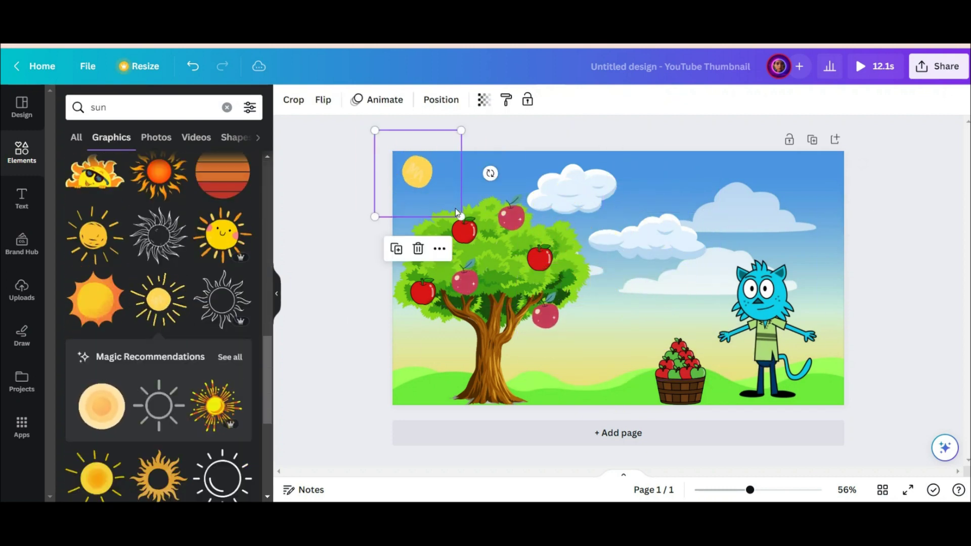
Change the sun's layer order
right_click(423, 184)
key(Escape)
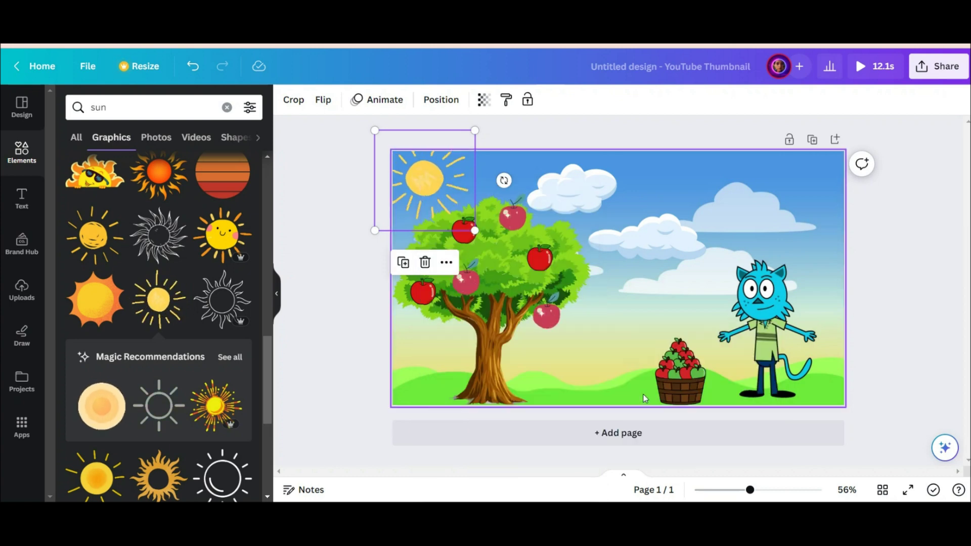
right_click(425, 184)
mouse_move(556, 330)
click(663, 377)
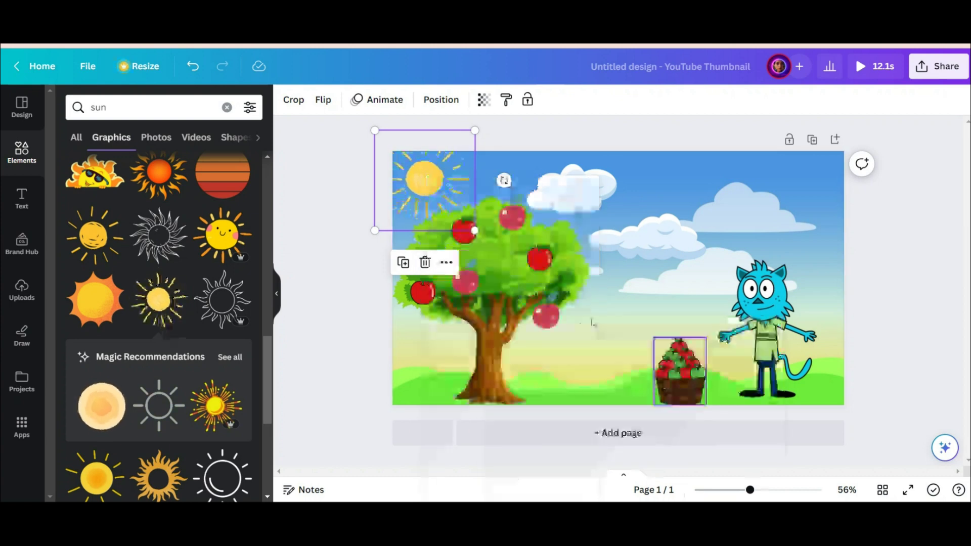
Nudge the small cloud left over the tree and send it backward behind the red apple
drag(563, 199, 550, 197)
right_click(554, 197)
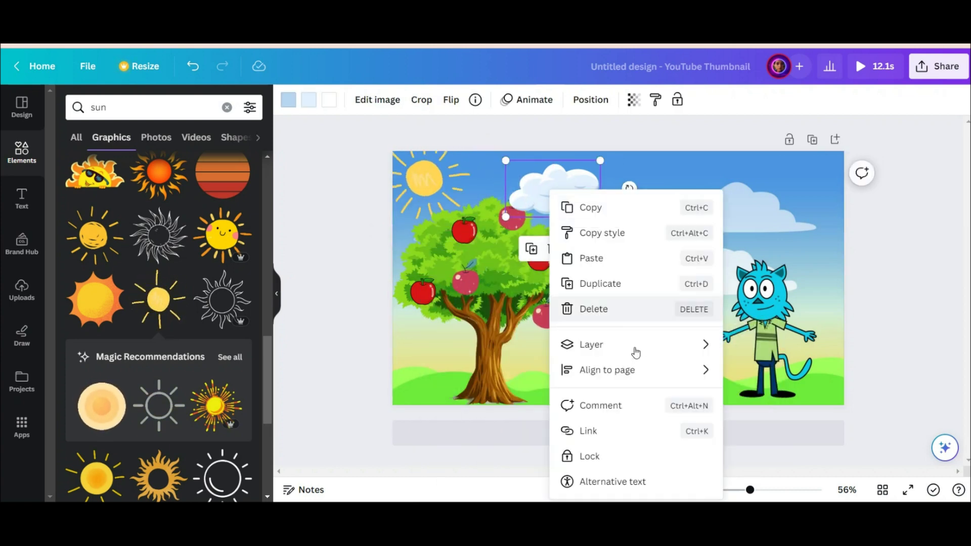
mouse_move(705, 342)
click(764, 398)
right_click(558, 197)
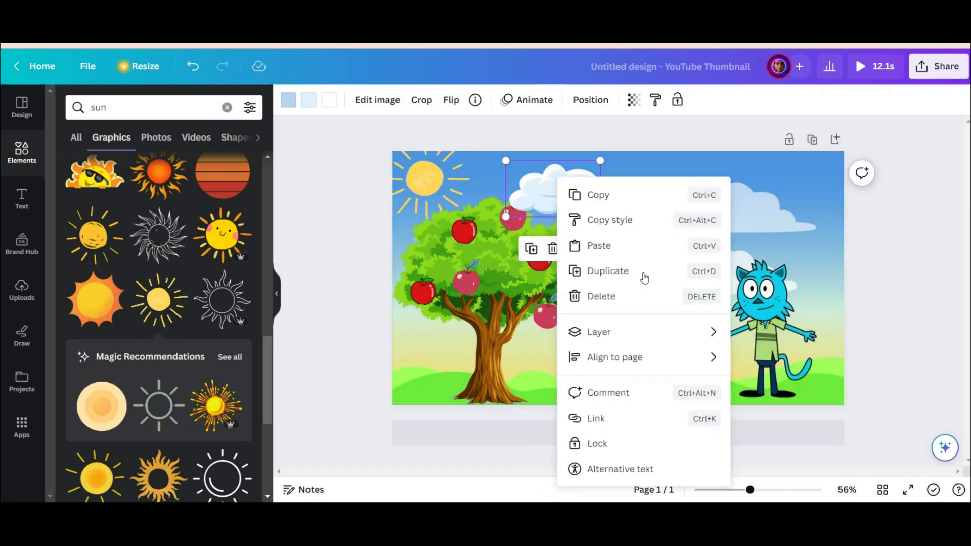
click(756, 387)
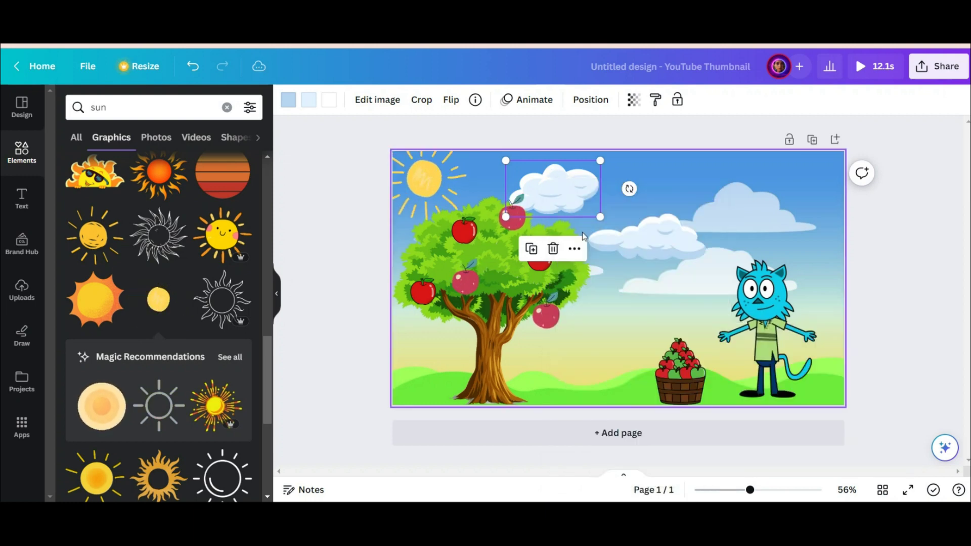
drag(568, 199, 560, 201)
right_click(560, 201)
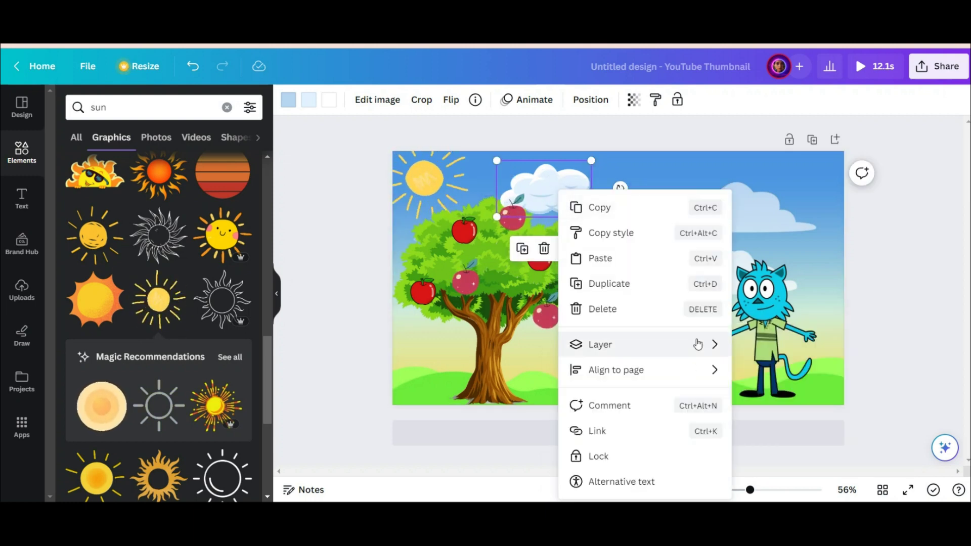
mouse_move(698, 342)
click(765, 397)
click(943, 223)
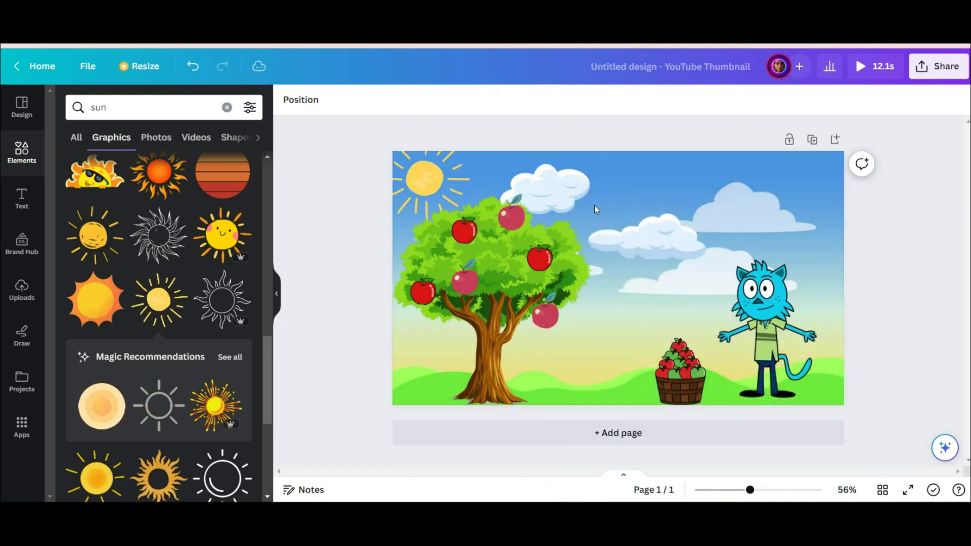
click(552, 190)
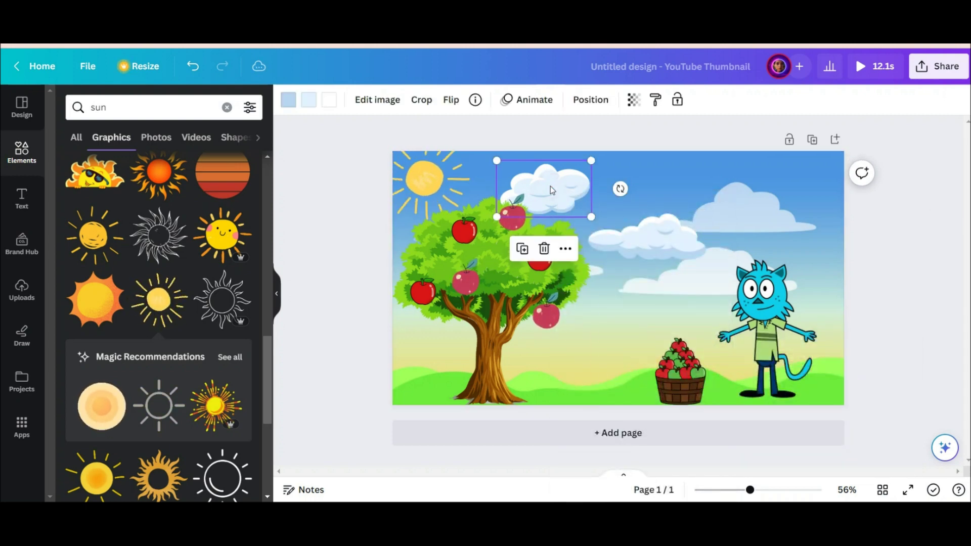
Record a custom animation path moving the first cloud rightward across the sky
click(541, 100)
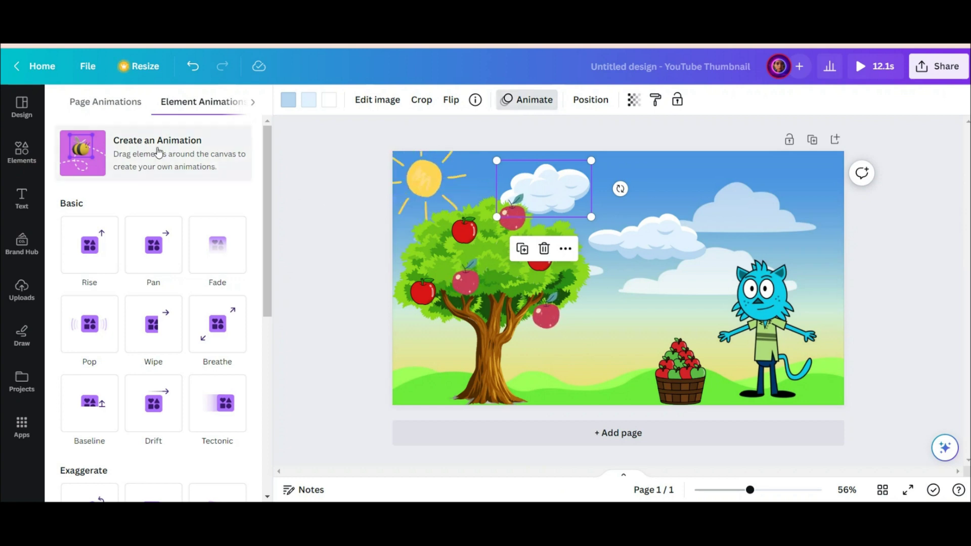
click(140, 155)
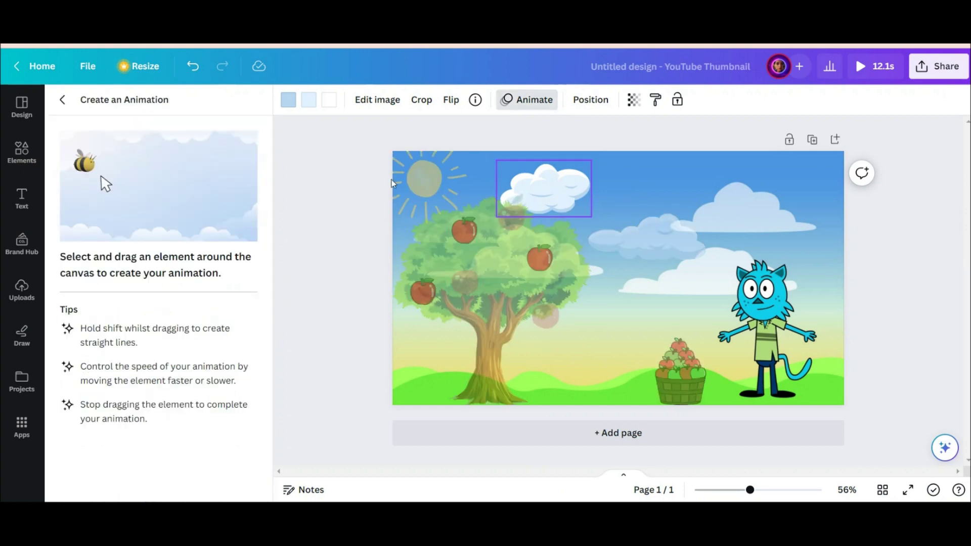
mouse_move(550, 194)
mouse_down()
mouse_move(582, 194)
mouse_move(766, 199)
mouse_up()
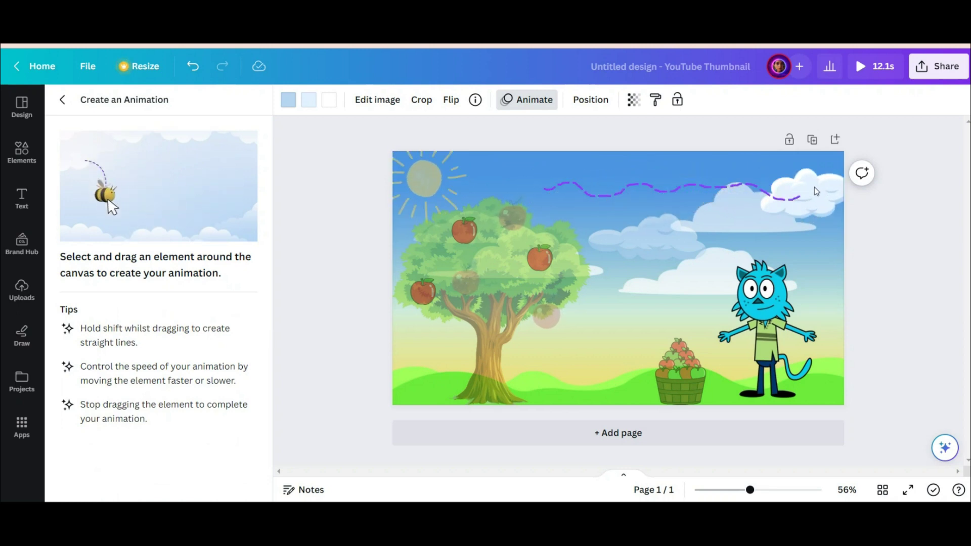
drag(841, 183, 842, 184)
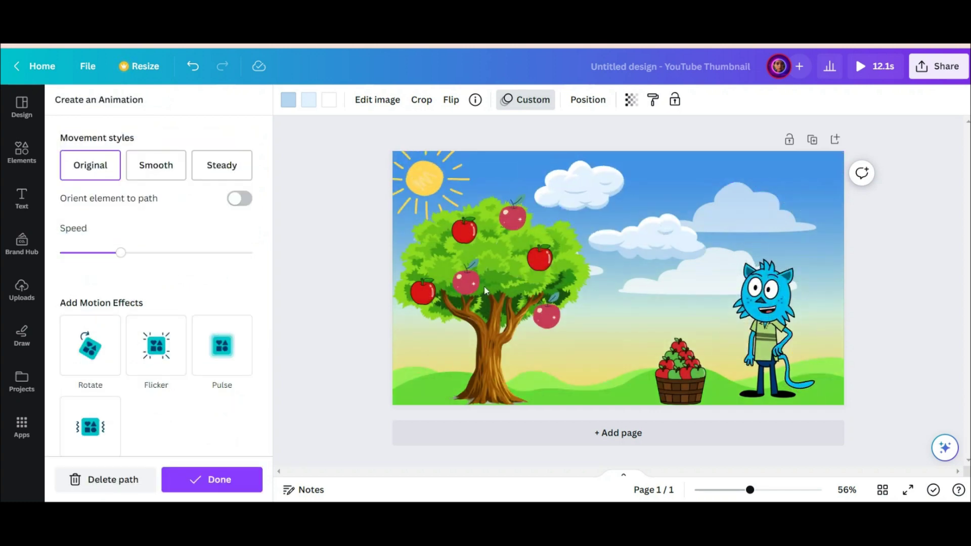
click(203, 480)
Trace a custom path drifting the second cloud to the right
click(528, 99)
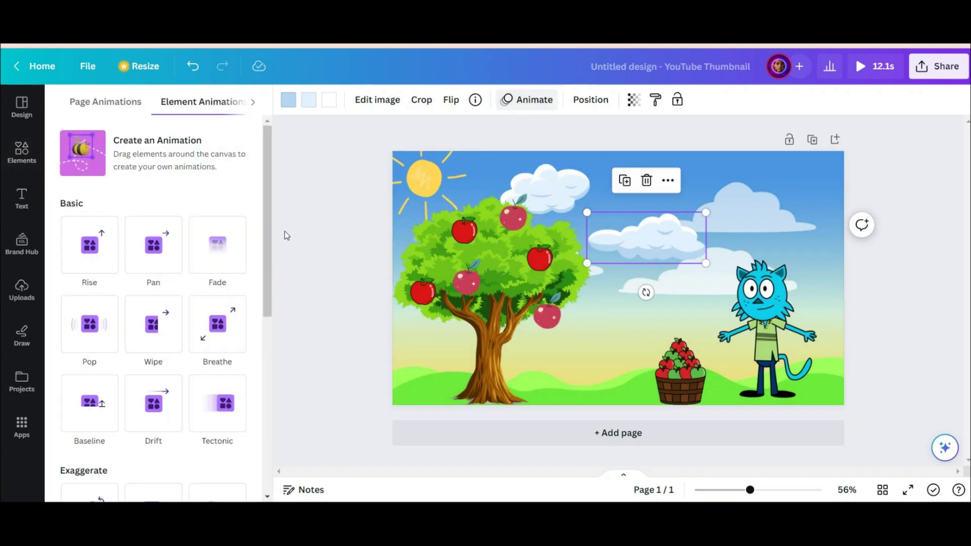
click(135, 139)
mouse_move(632, 243)
mouse_down()
mouse_move(789, 238)
mouse_move(809, 233)
mouse_move(814, 215)
mouse_move(837, 218)
mouse_up()
Give the lowest apple on the tree a custom motion path dropping it onto the grass
click(222, 479)
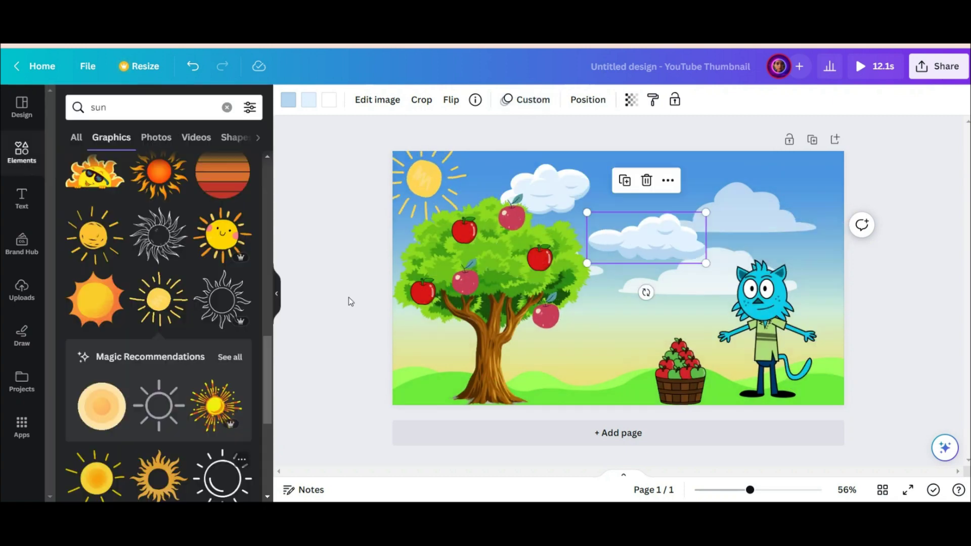
click(682, 364)
click(546, 306)
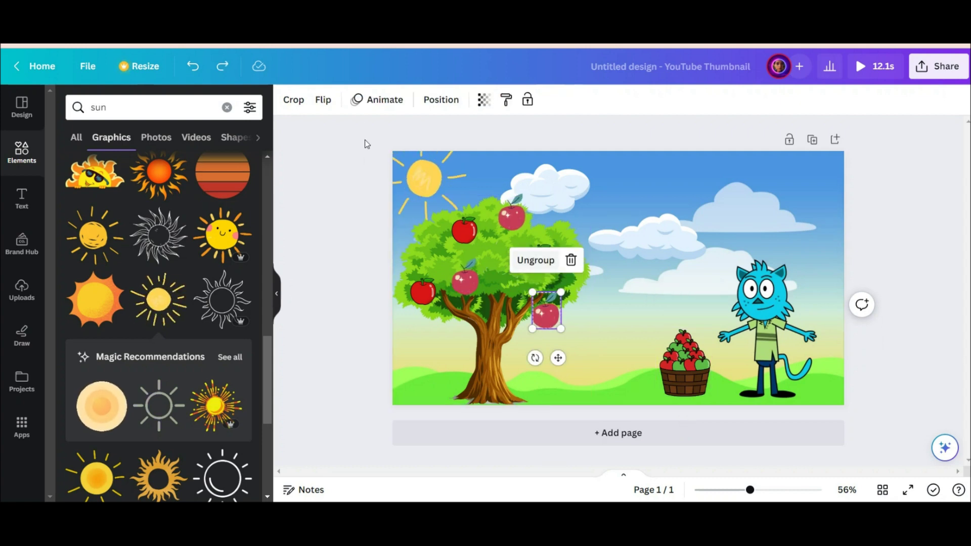
click(376, 99)
click(84, 151)
drag(550, 324, 545, 332)
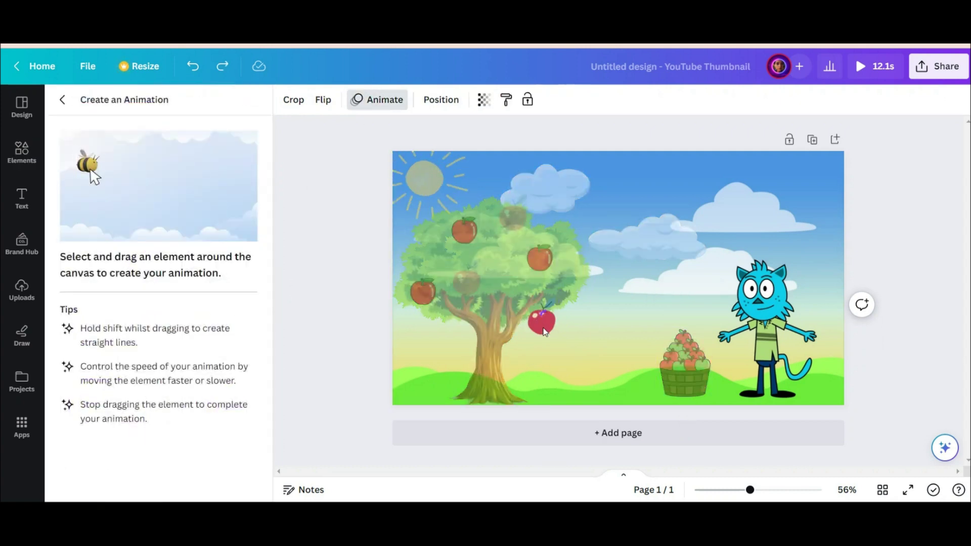
mouse_move(547, 368)
mouse_down()
mouse_move(540, 382)
mouse_move(556, 387)
mouse_up()
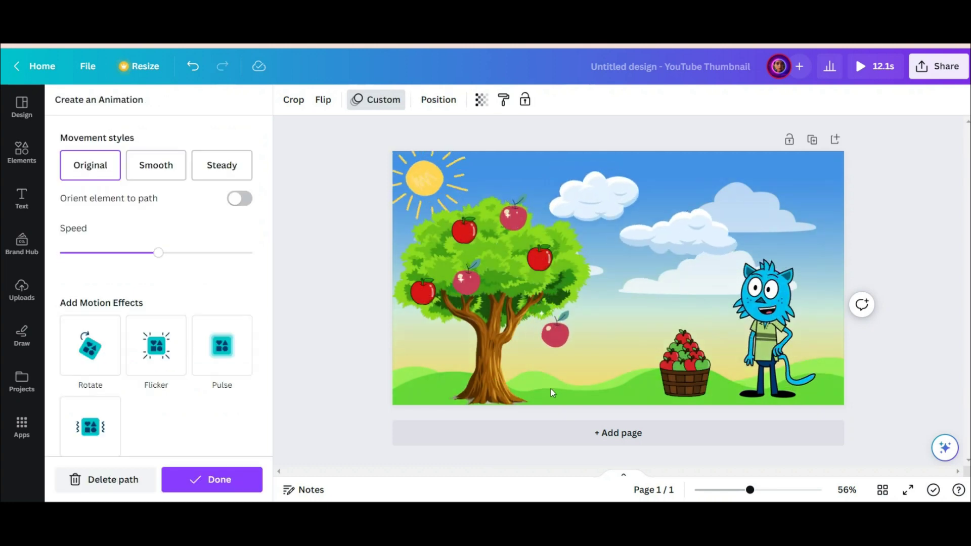
click(230, 483)
click(893, 185)
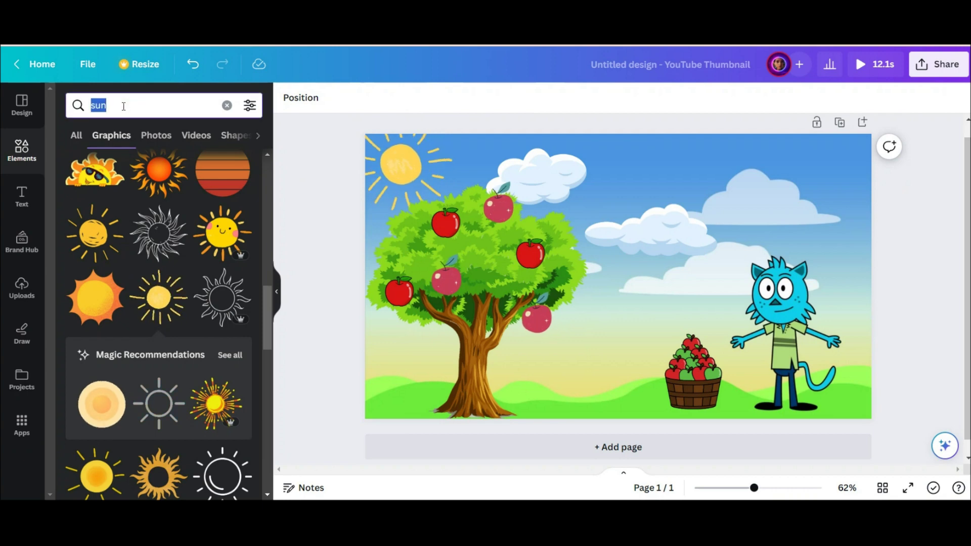
Search 'board' and stand an enlarged wooden signboard on the ground beside the basket
text(board)
key(Return)
click(222, 357)
drag(640, 329, 684, 415)
Search 'A', shrink a letter A graphic onto the sign and recolour it red
click(153, 107)
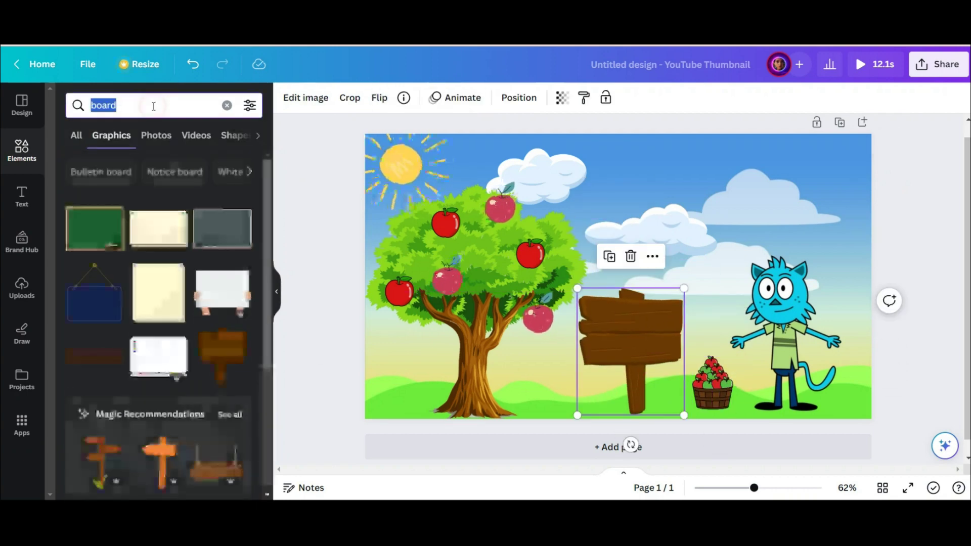
text(A)
key(Return)
scroll(111, 223, down, 5)
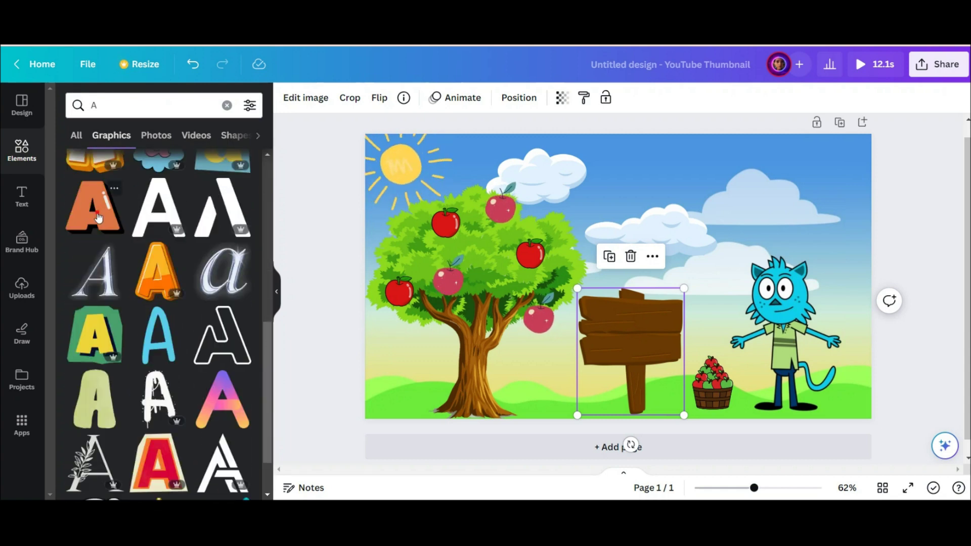
click(98, 217)
drag(558, 214, 608, 272)
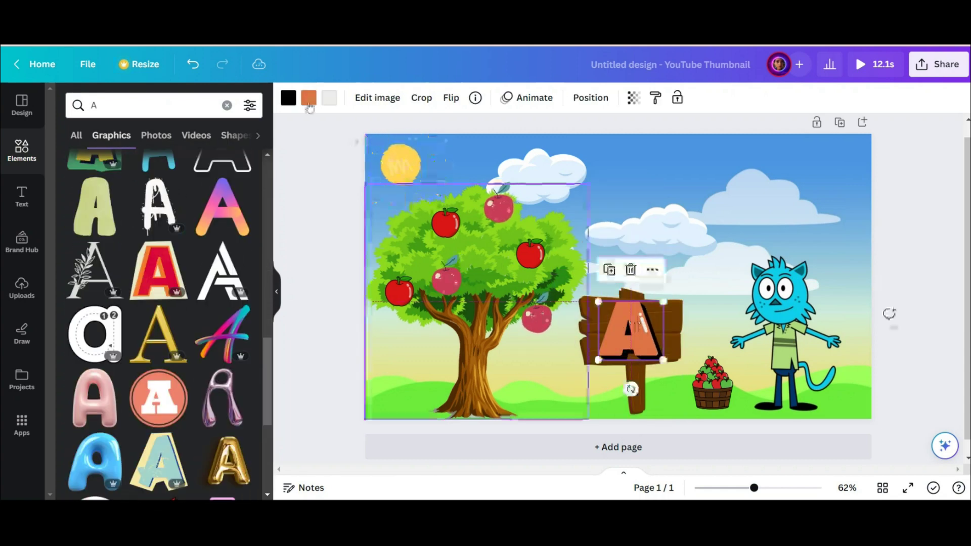
click(308, 101)
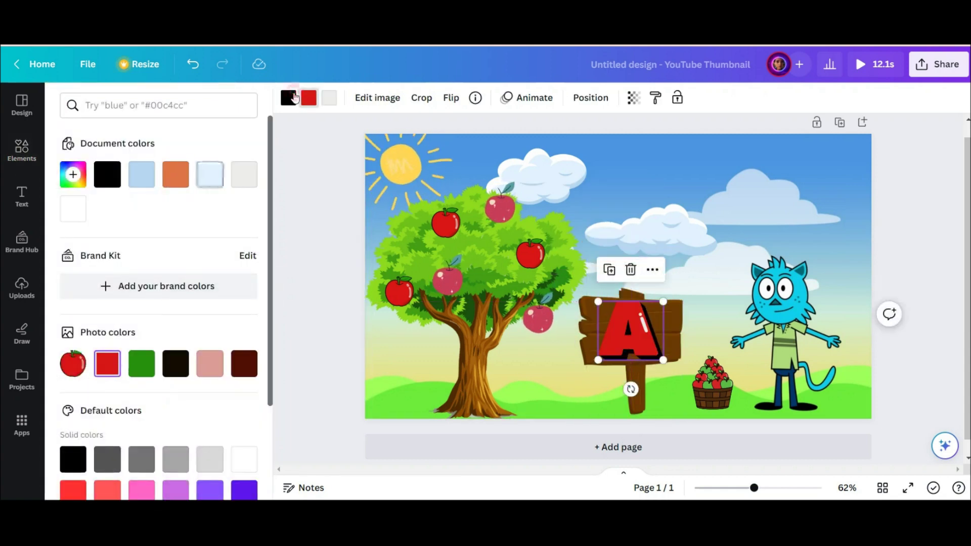
Give the signboard a slowed Rise animation plus a Wiggle at minimum intensity
click(678, 308)
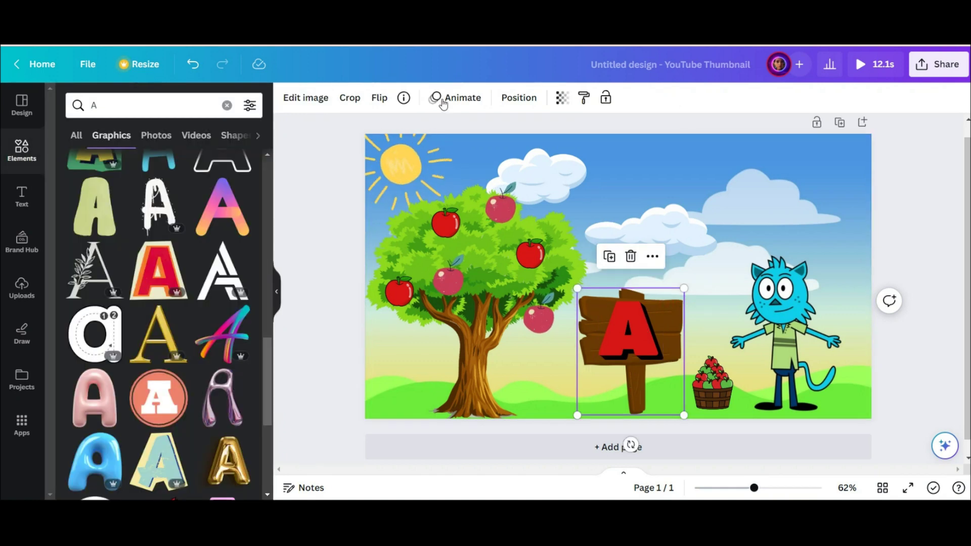
click(455, 97)
scroll(200, 200, down, 2)
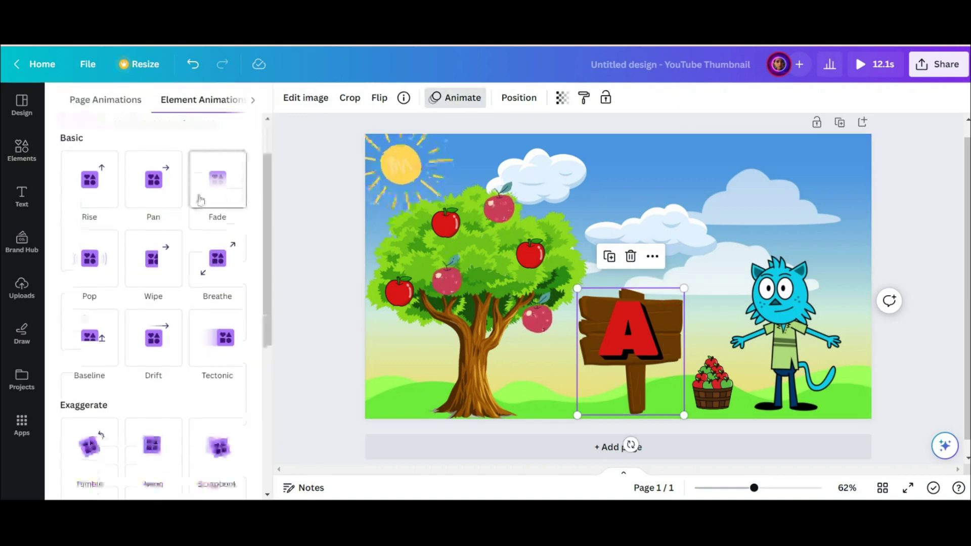
click(104, 182)
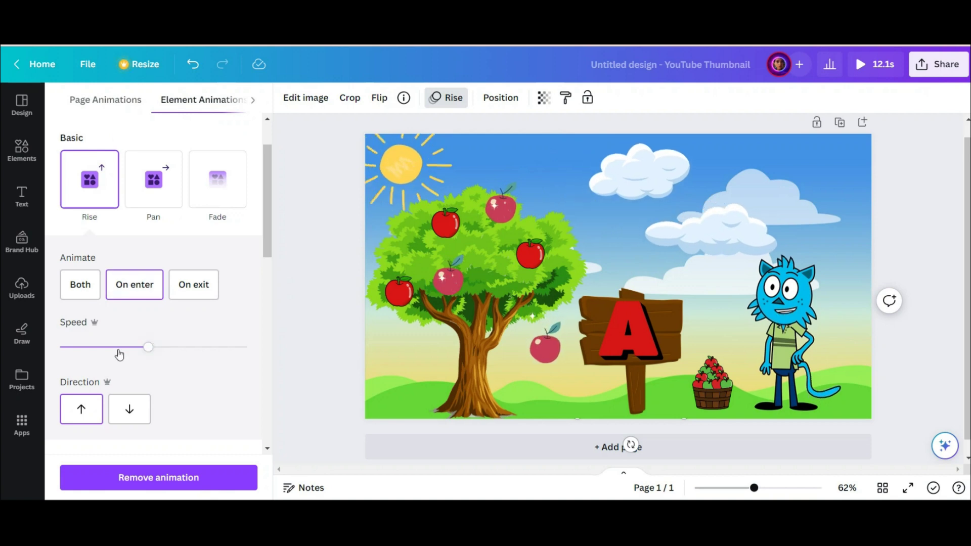
drag(120, 354, 108, 352)
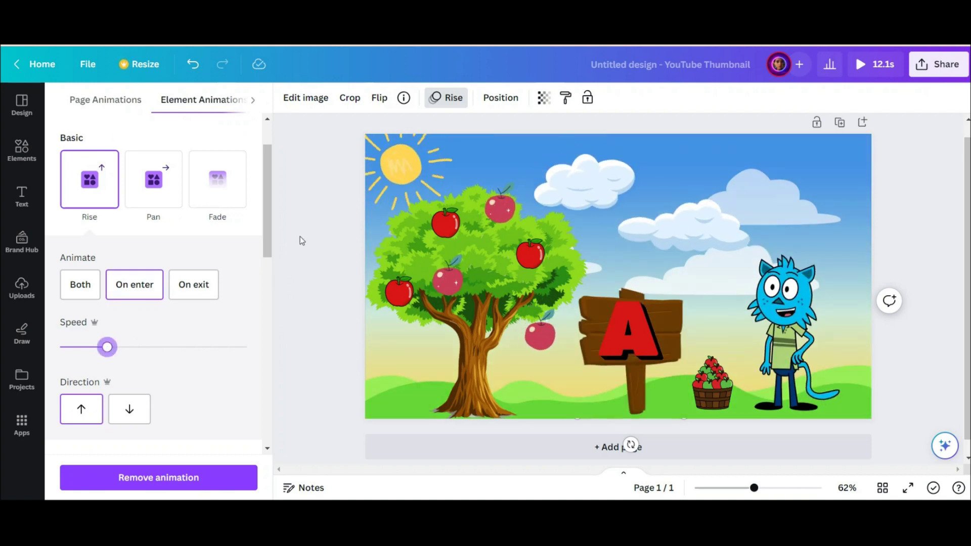
scroll(261, 340, down, 6)
scroll(258, 426, down, 4)
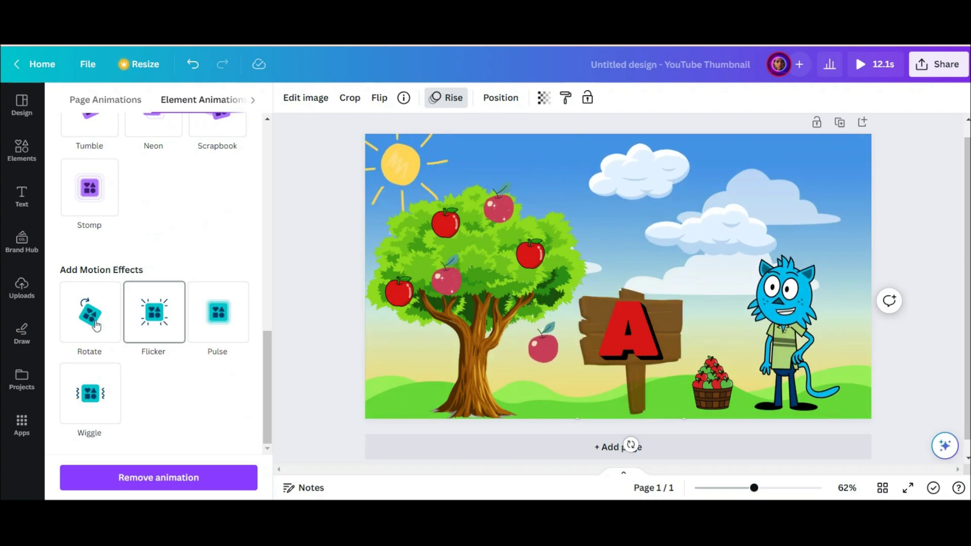
click(94, 393)
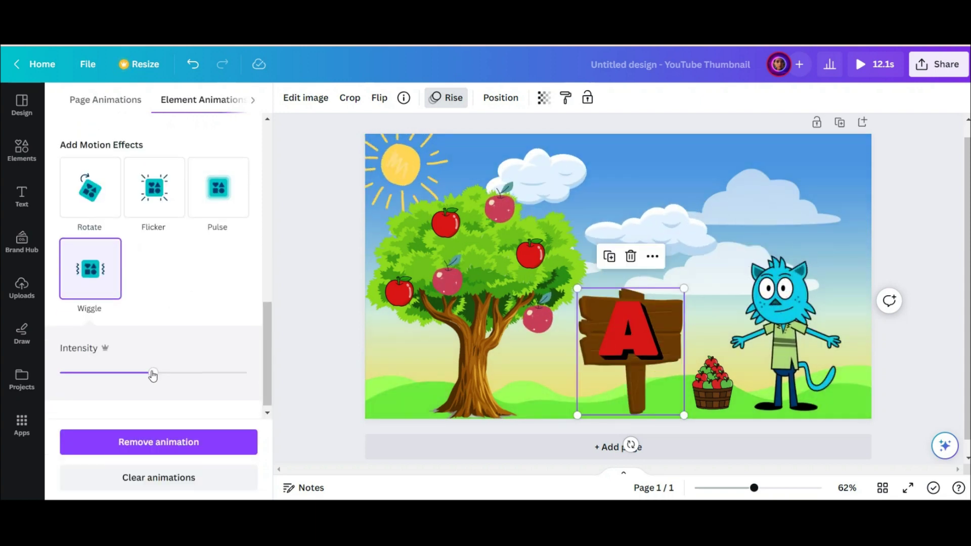
click(125, 371)
drag(72, 369, 61, 368)
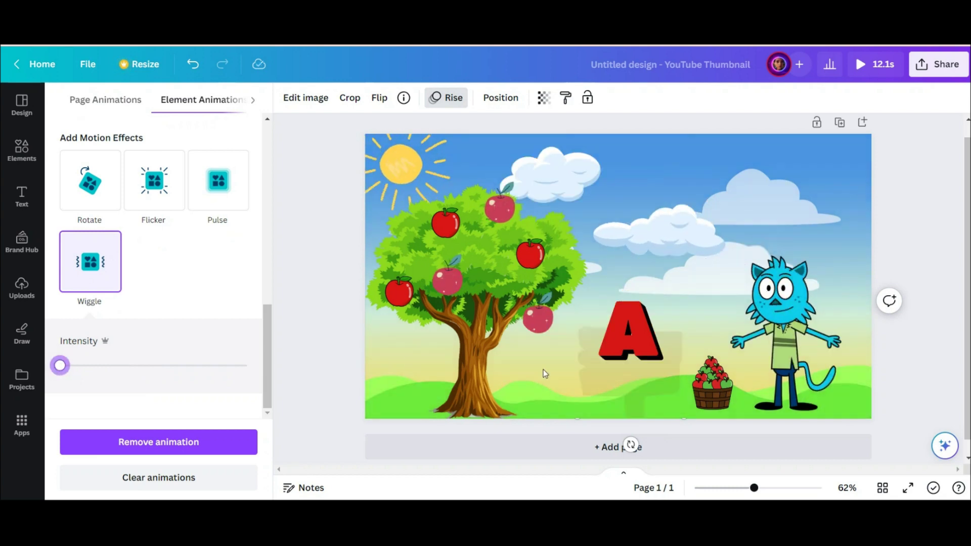
Give the red letter A a Pulse animation
click(603, 342)
click(91, 441)
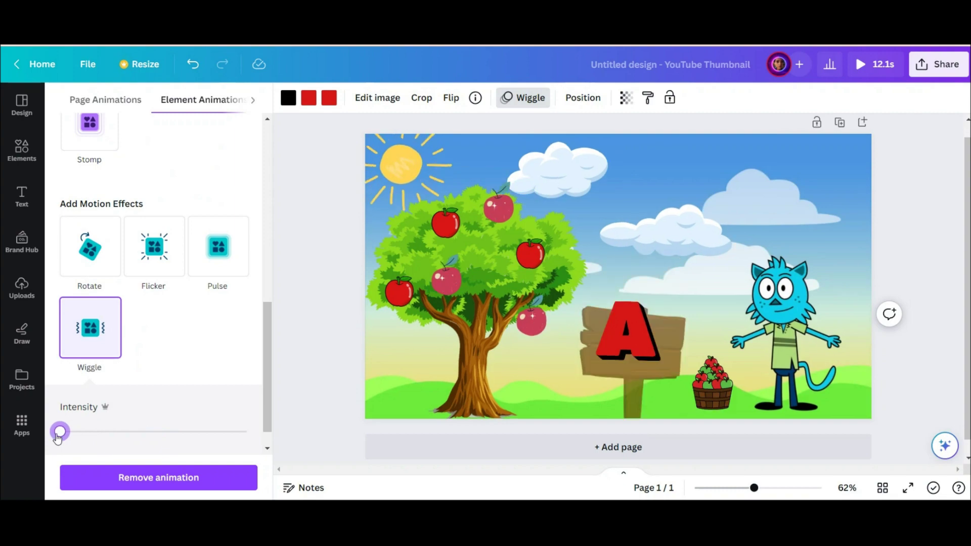
click(218, 248)
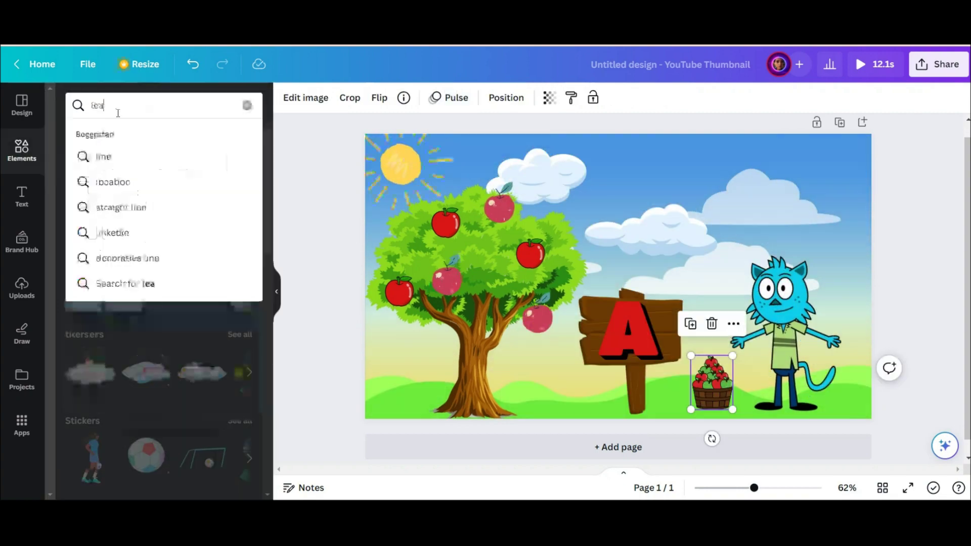
Search the graphics for leaves
text(f)
key(Return)
scroll(142, 330, down, 8)
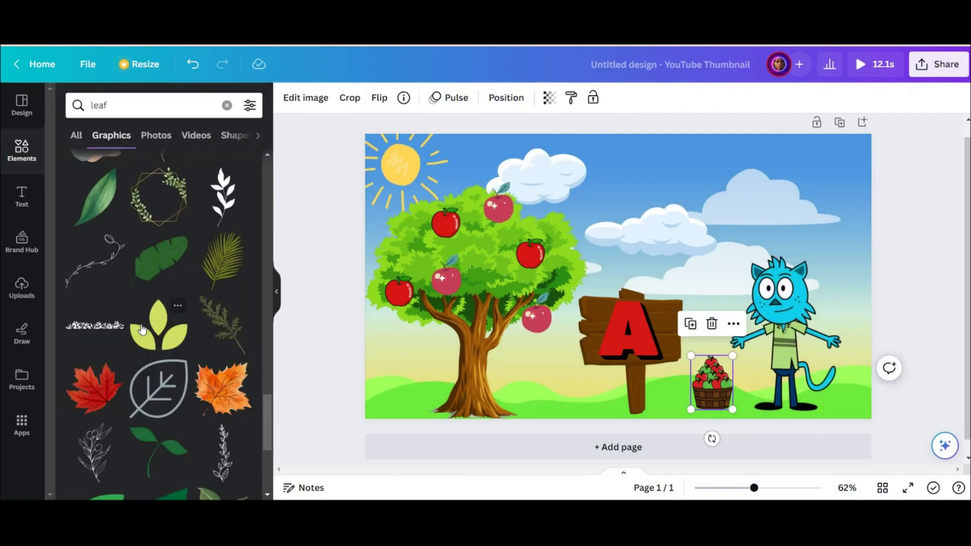
Add leafy plant graphics from the recommended results onto the ground
scroll(143, 329, down, 1)
click(109, 275)
click(228, 327)
drag(108, 379, 172, 383)
Add a dark green bush sent to the back, and make the small bottom-left plant wiggle
click(207, 288)
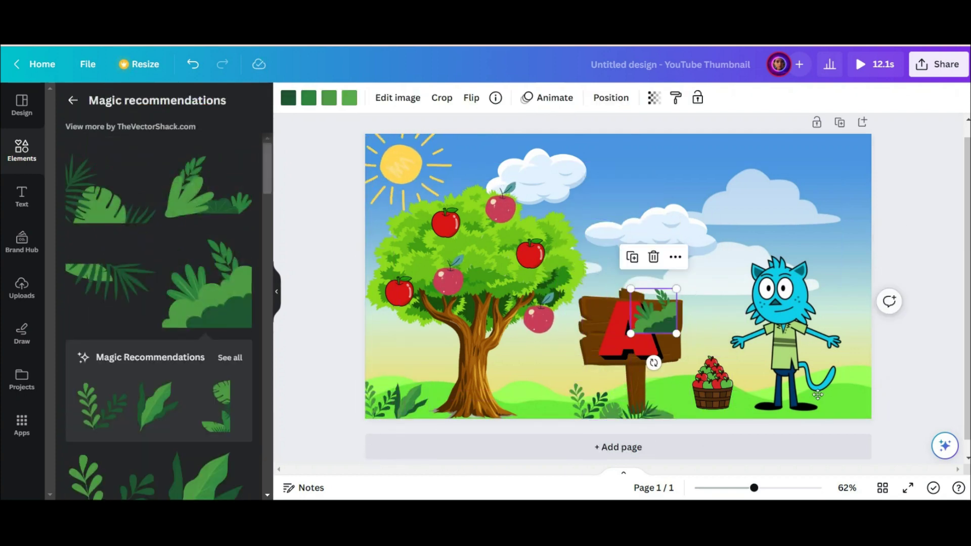
scroll(184, 342, down, 2)
click(111, 372)
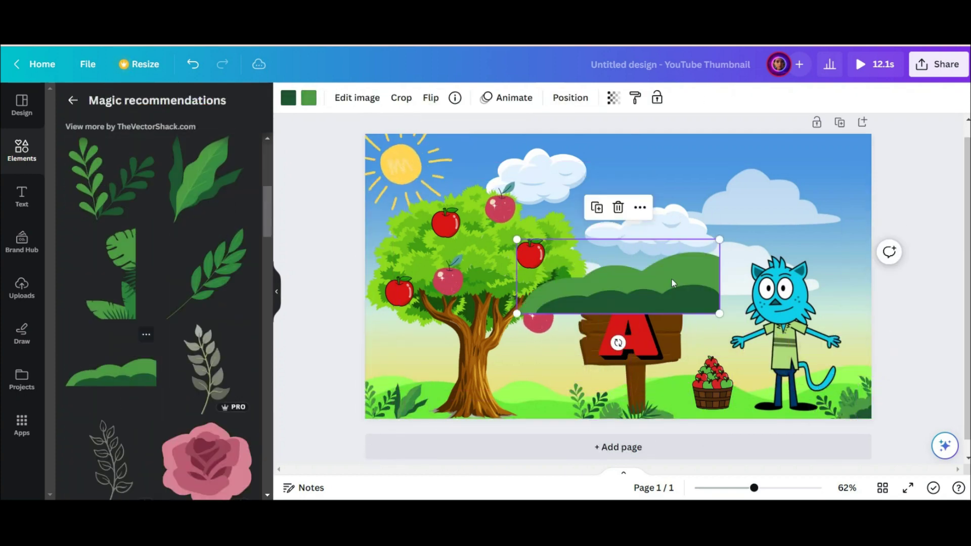
drag(634, 286, 555, 319)
right_click(414, 417)
click(626, 424)
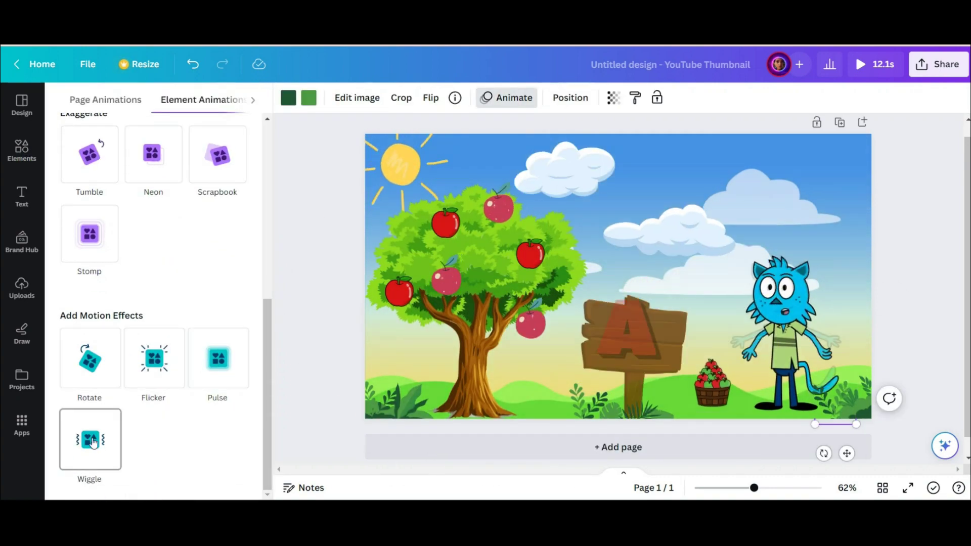
click(216, 353)
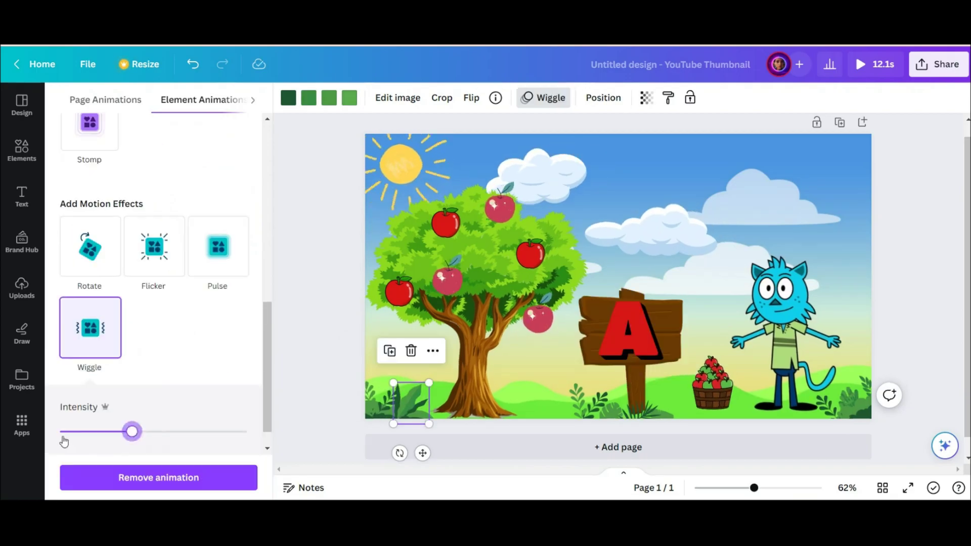